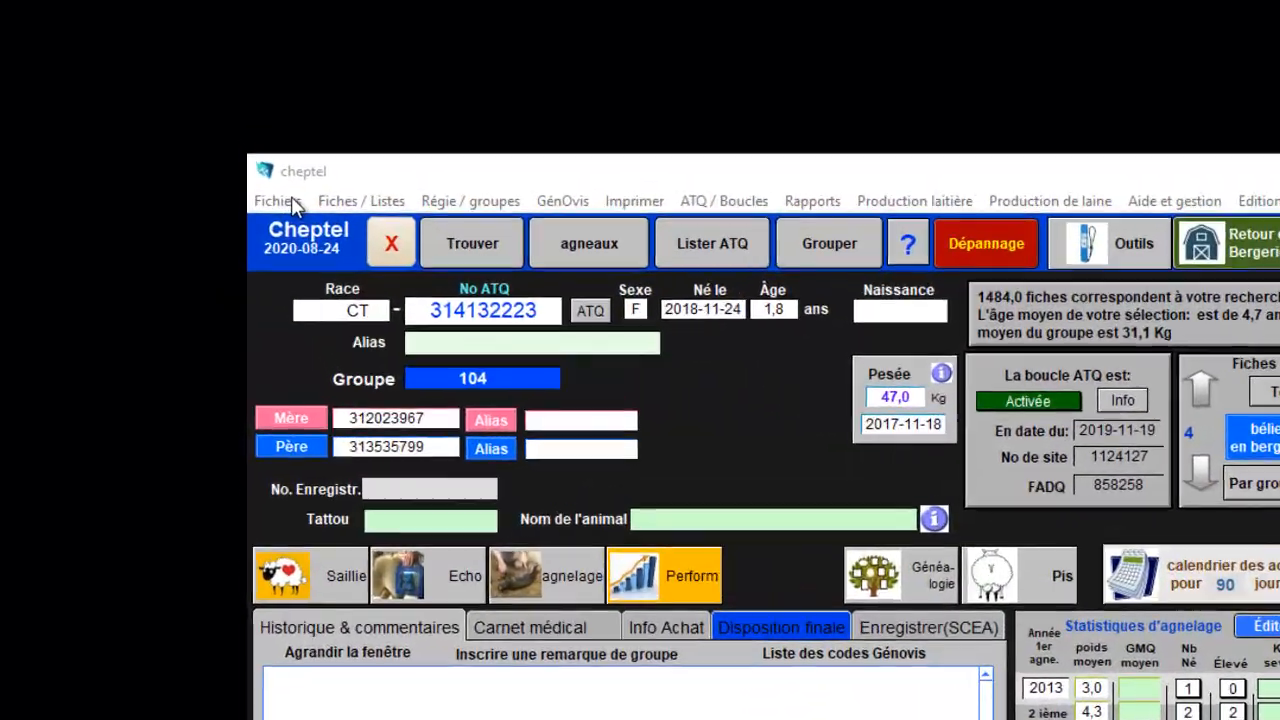
Display the ewe's medical record and open the pharmacy's medication file from it.
{"action": "left_click", "coordinate": [256, 154]}
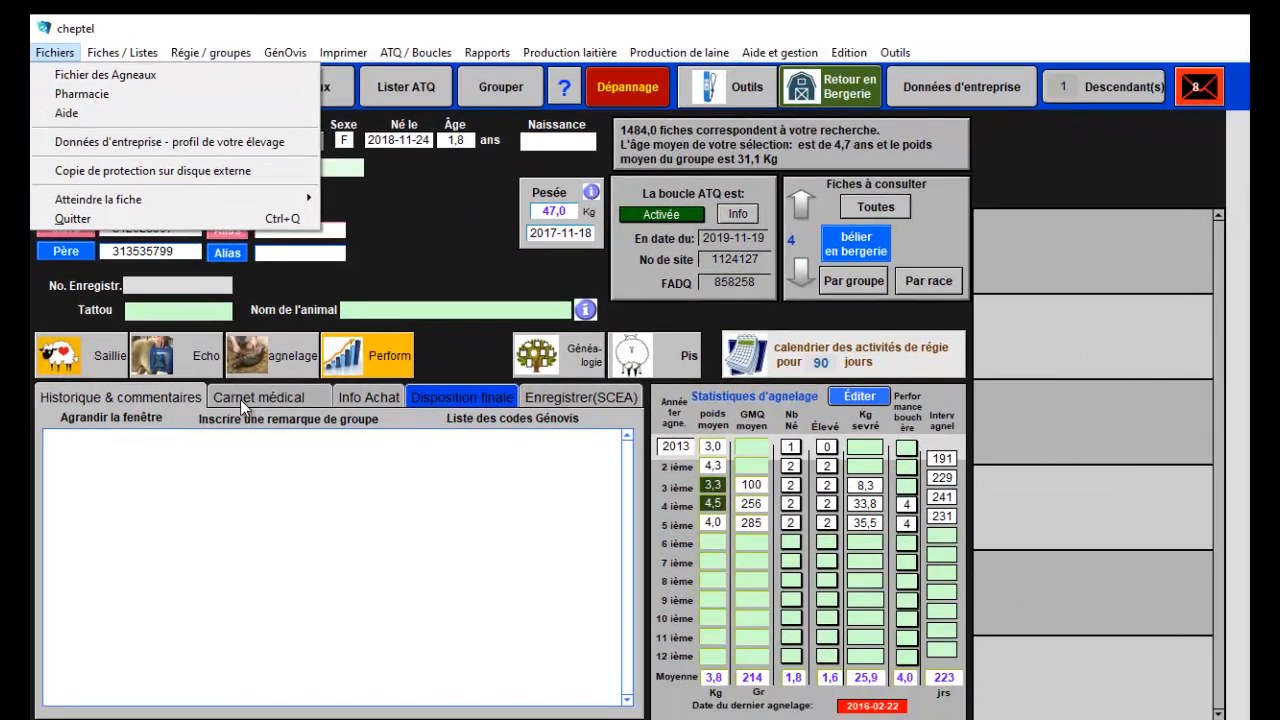
{"action": "left_click", "coordinate": [240, 399]}
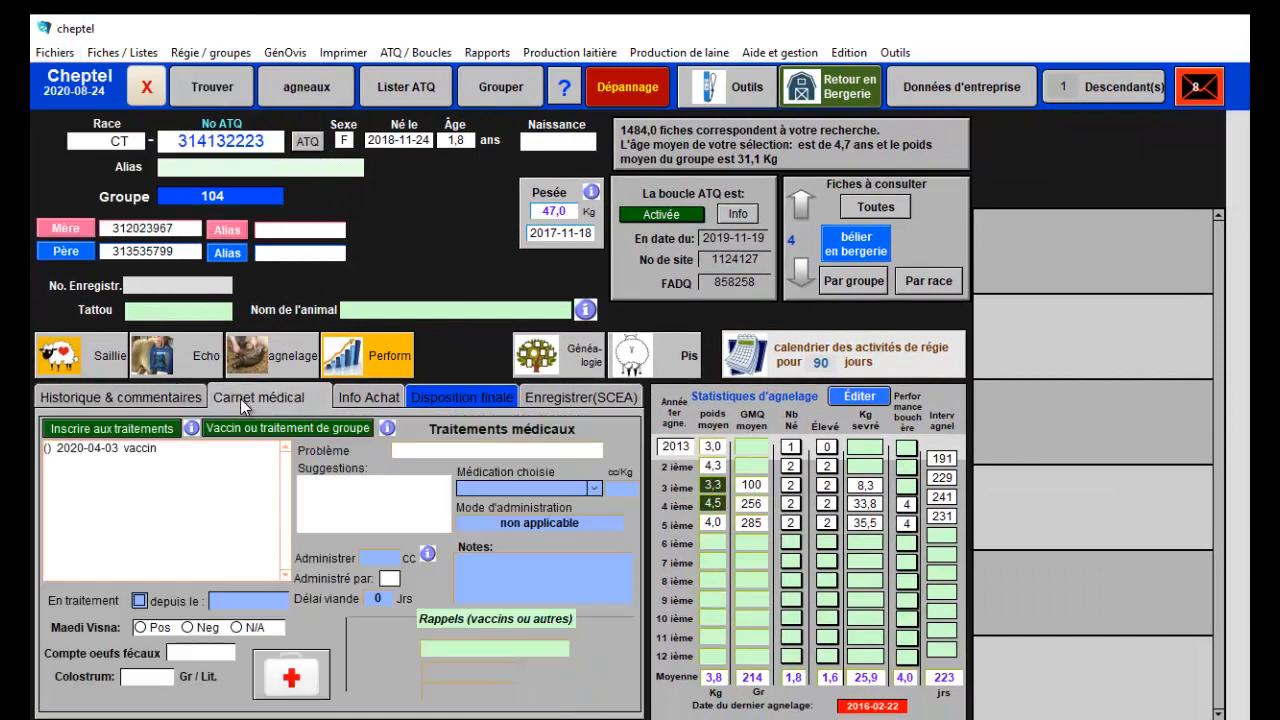
{"action": "left_click", "coordinate": [293, 680]}
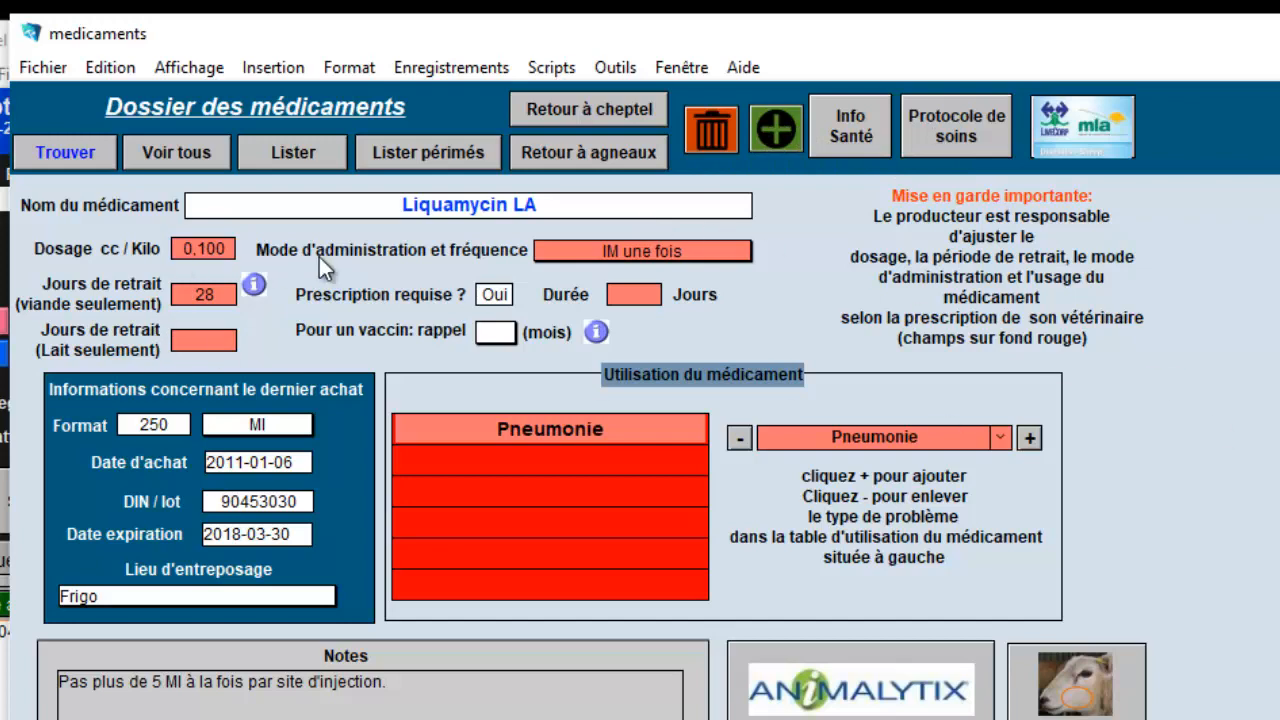
Review the administration modes available for Liquamycin LA and set its treatment duration to 1 day.
{"action": "left_click", "coordinate": [561, 251]}
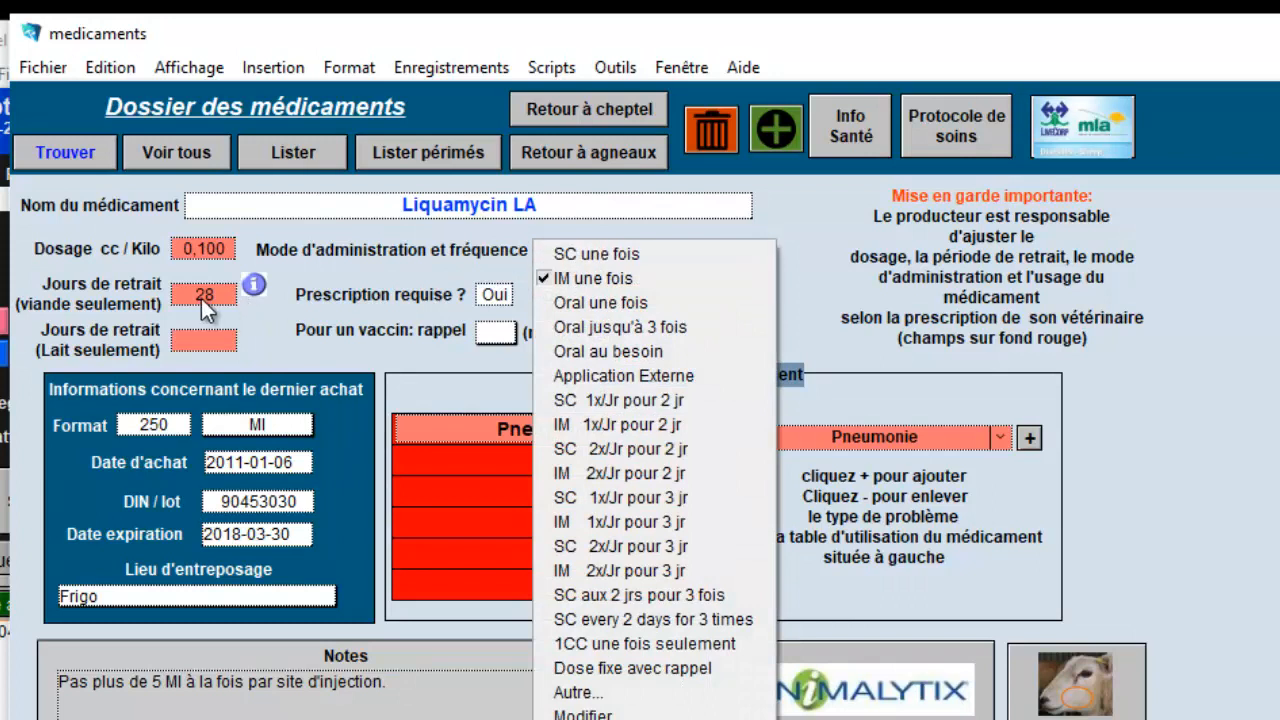
{"action": "left_click", "coordinate": [265, 312]}
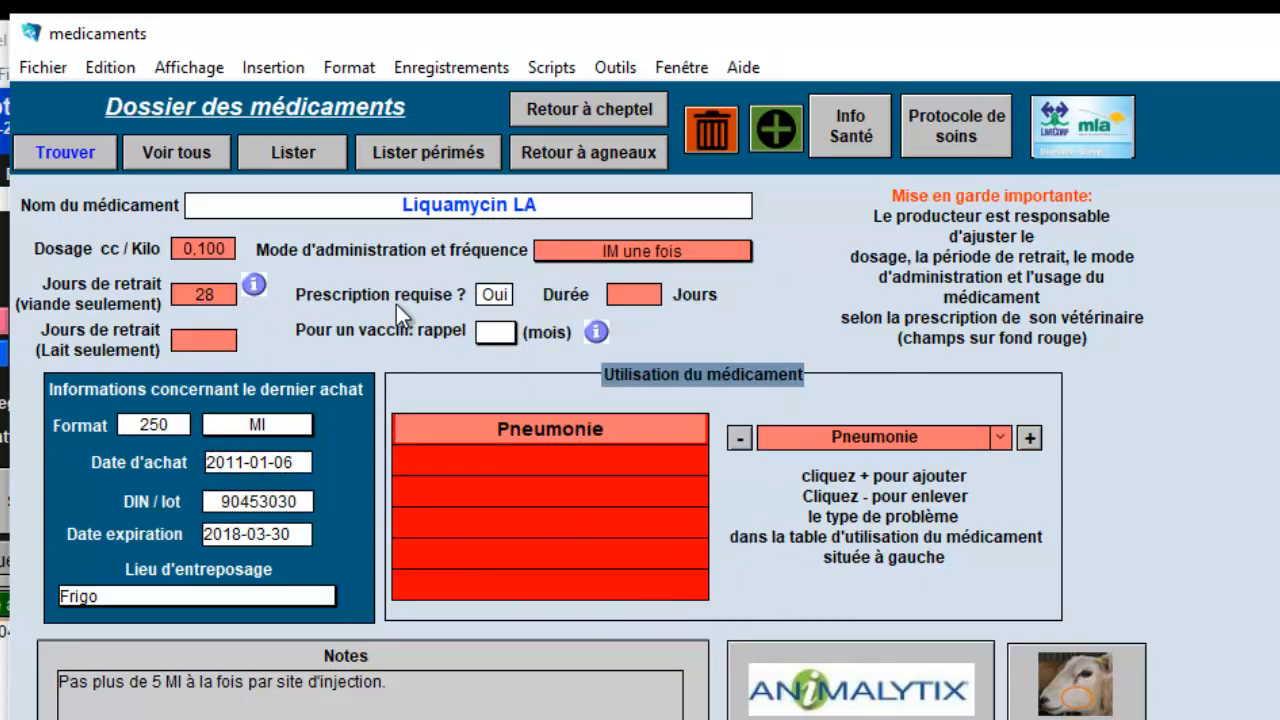
{"action": "left_click", "coordinate": [632, 294]}
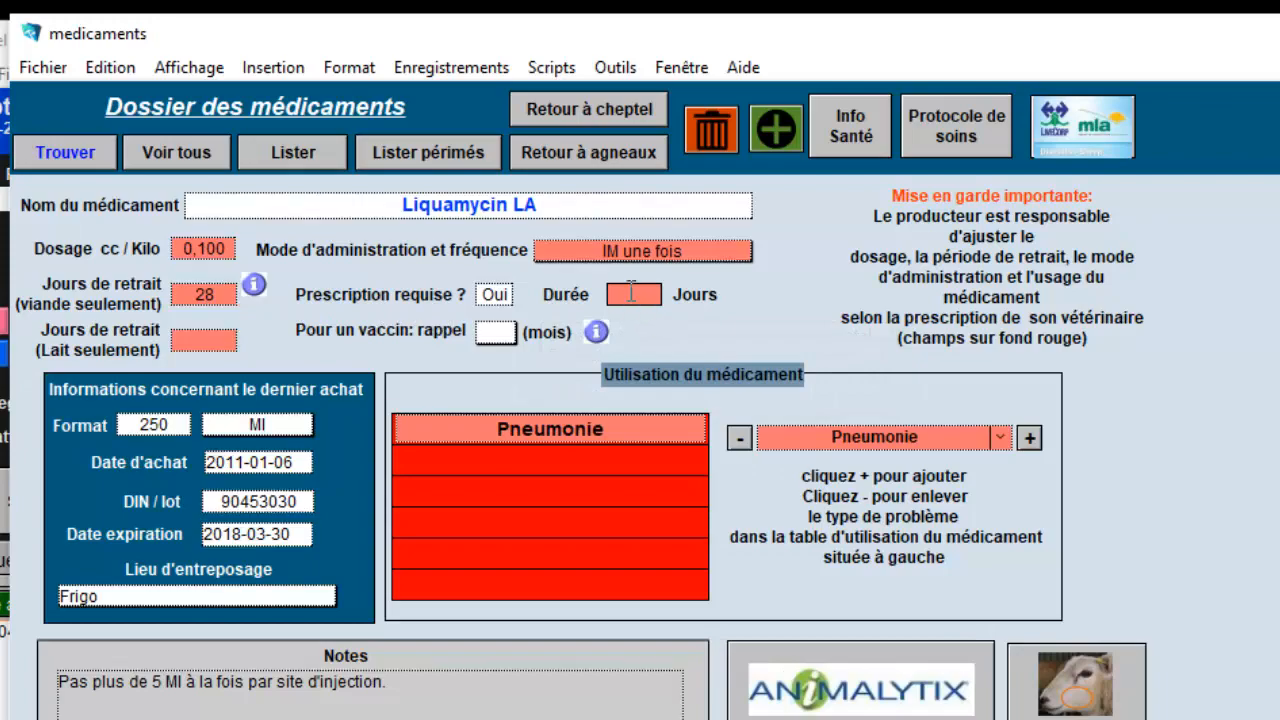
{"action": "left_click", "coordinate": [700, 326]}
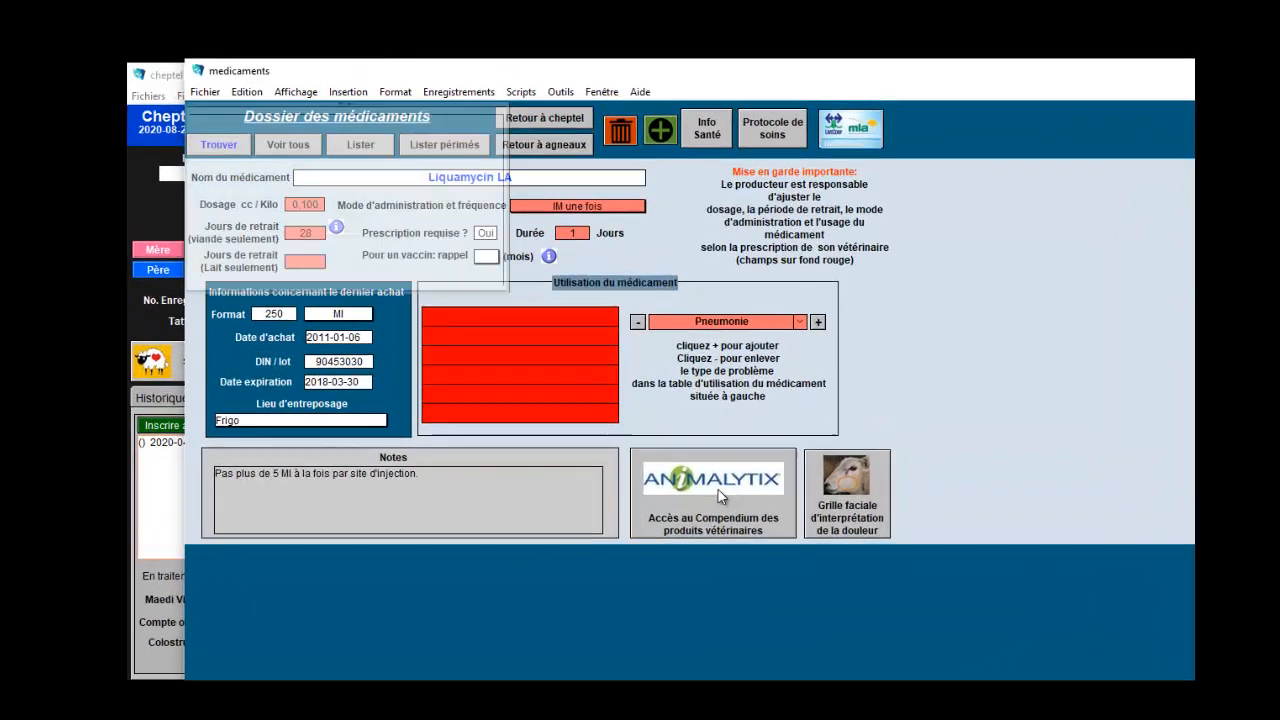
Look up Liquamycin LA in the veterinary products compendium and read its French label and the English label's use and dose information.
{"action": "left_click", "coordinate": [686, 458]}
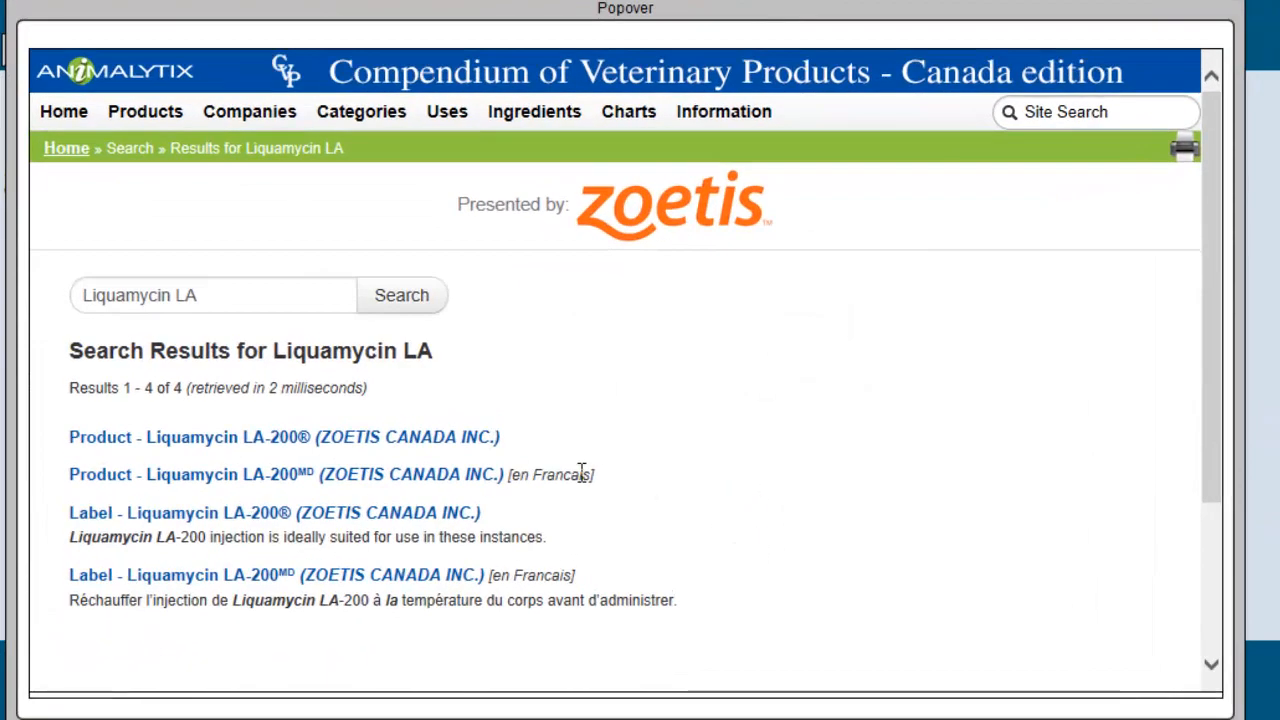
{"action": "left_click", "coordinate": [253, 516]}
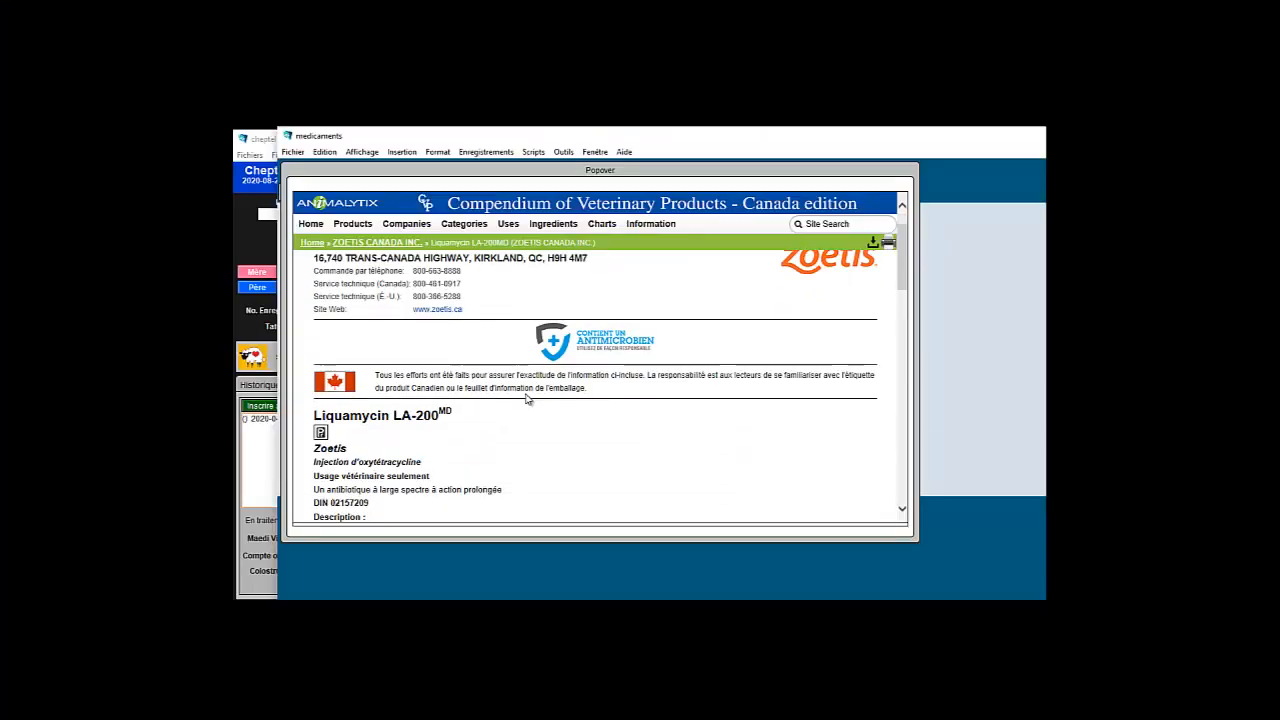
{"action": "scroll", "coordinate": [527, 395], "scroll_direction": "down", "scroll_amount": 5}
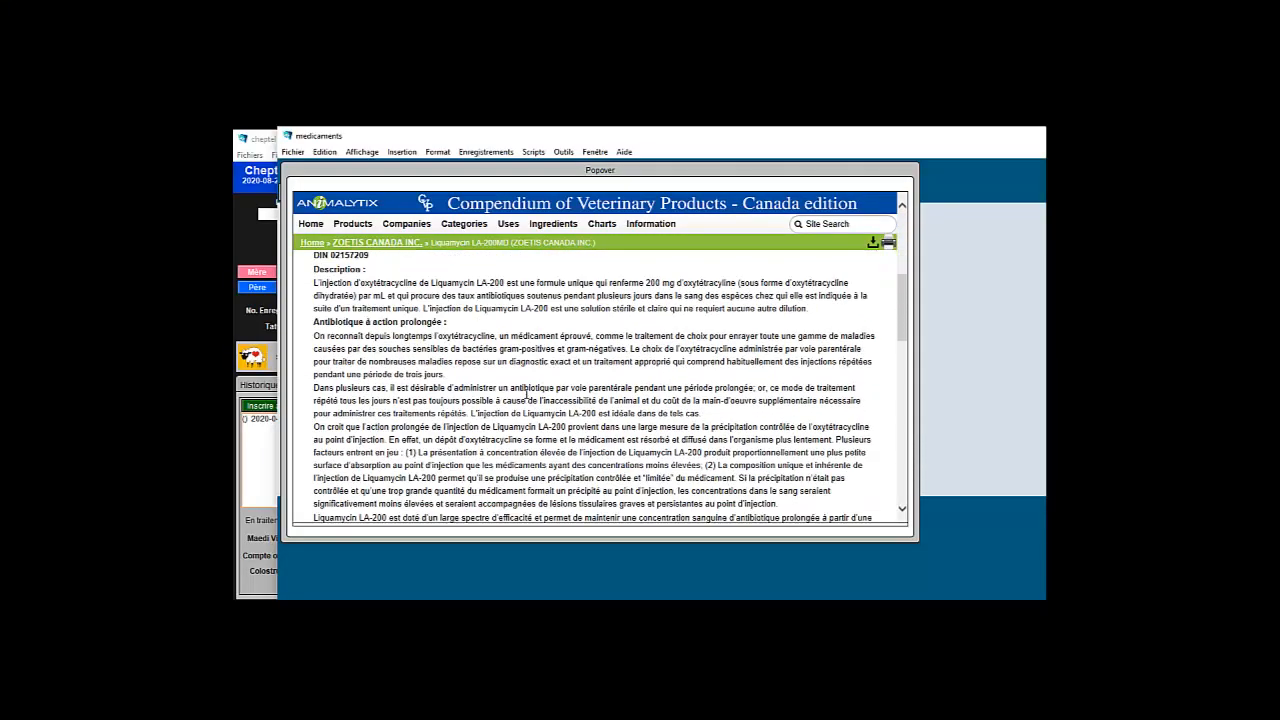
{"action": "scroll", "coordinate": [527, 395], "scroll_direction": "down", "scroll_amount": 10}
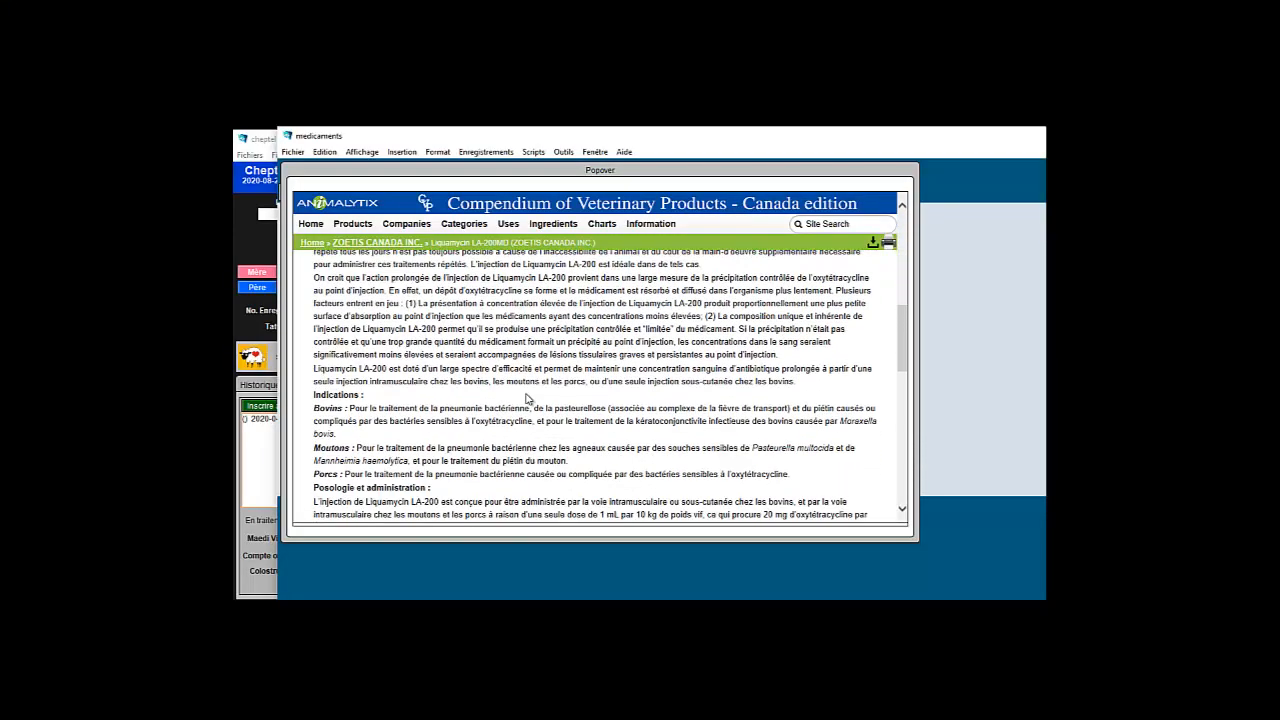
{"action": "scroll", "coordinate": [527, 395], "scroll_direction": "down", "scroll_amount": 3}
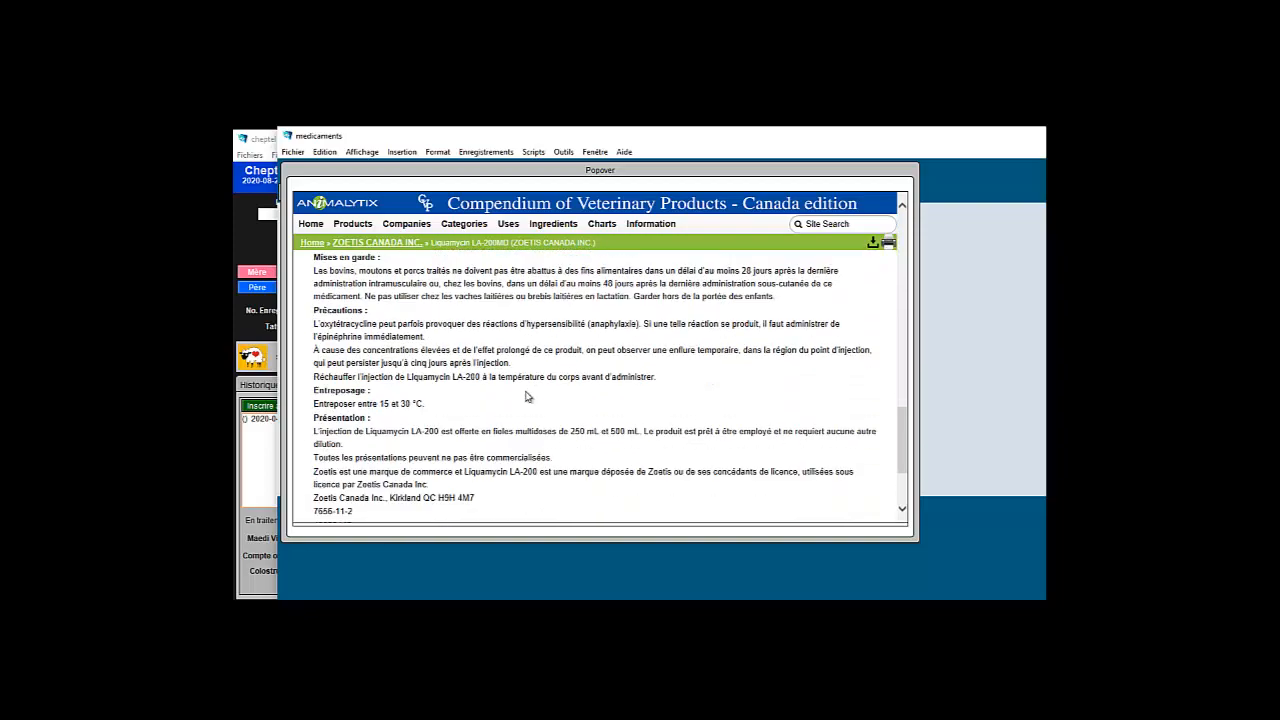
{"action": "scroll", "coordinate": [527, 397], "scroll_direction": "down", "scroll_amount": 2}
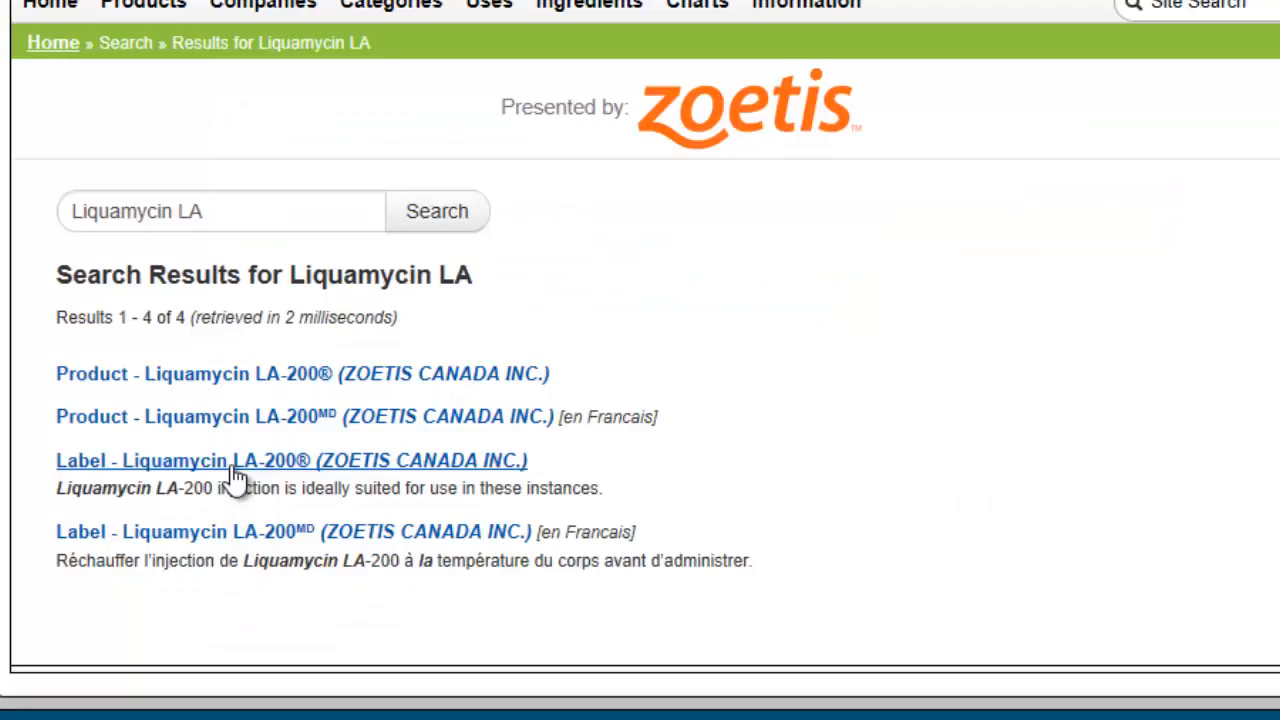
{"action": "left_click", "coordinate": [232, 468]}
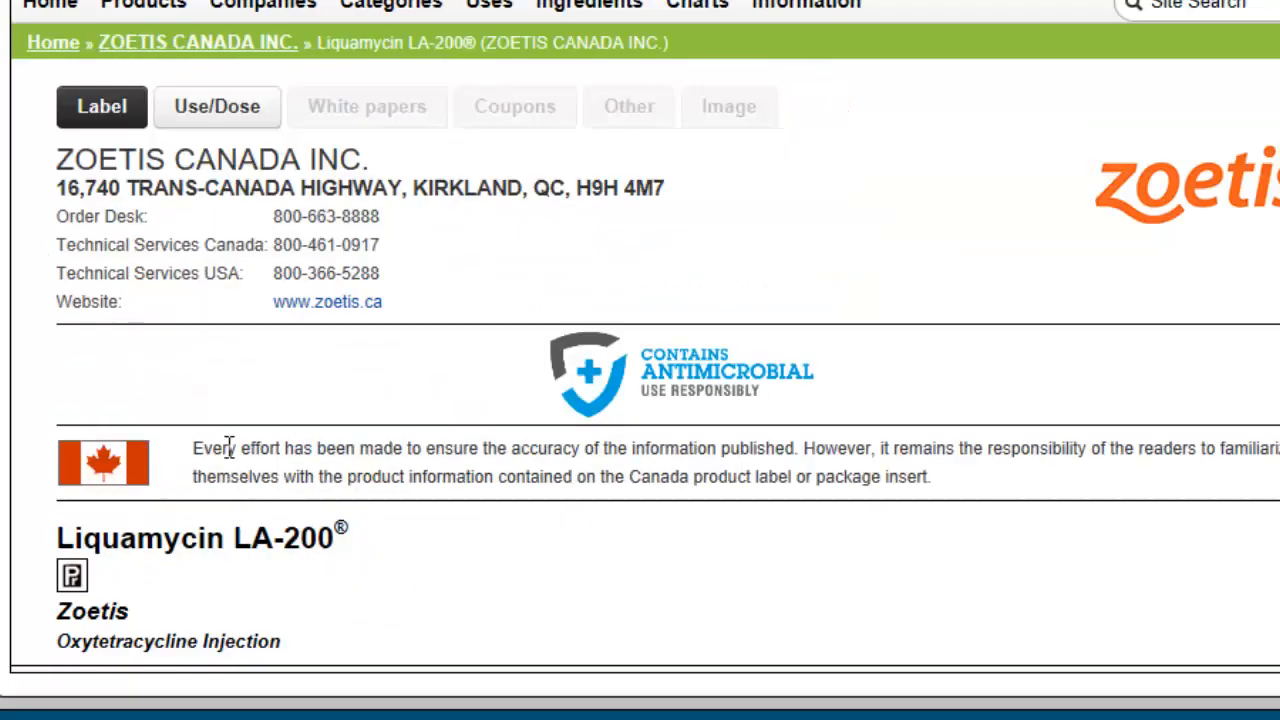
{"action": "left_click", "coordinate": [199, 106]}
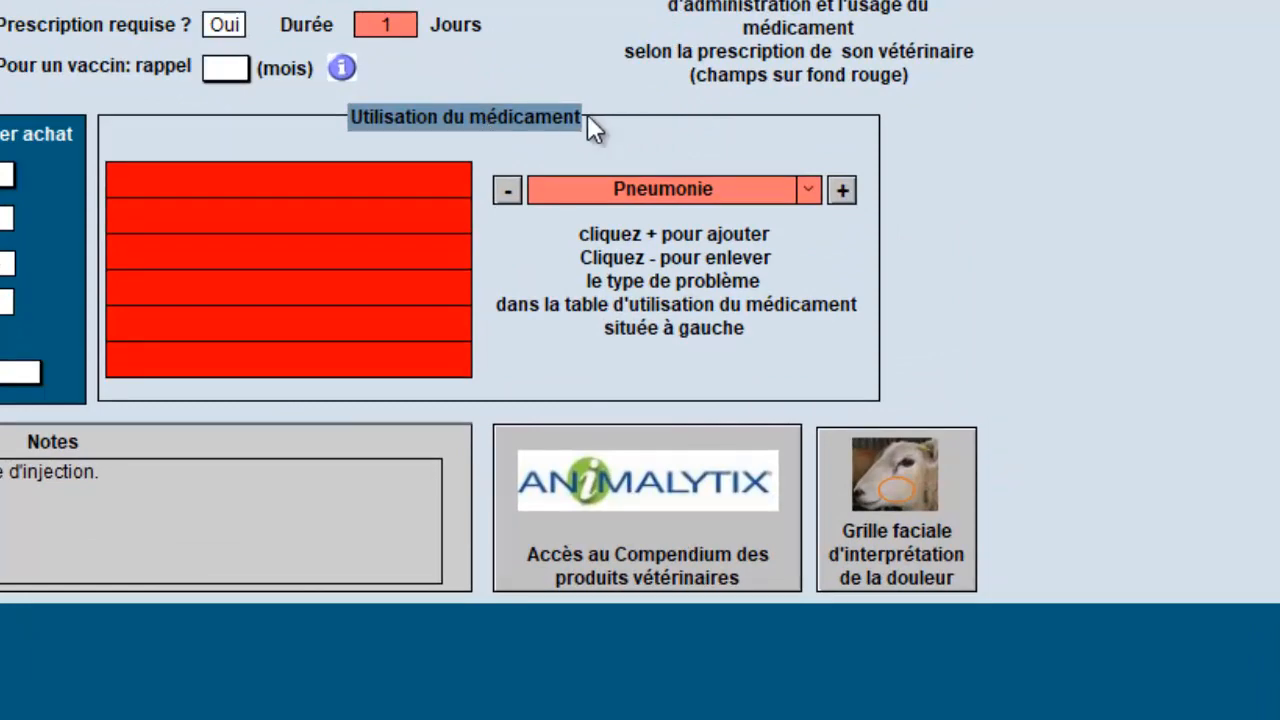
Add Pneumonie to the possible uses of Liquamycin LA.
{"action": "left_click", "coordinate": [809, 190]}
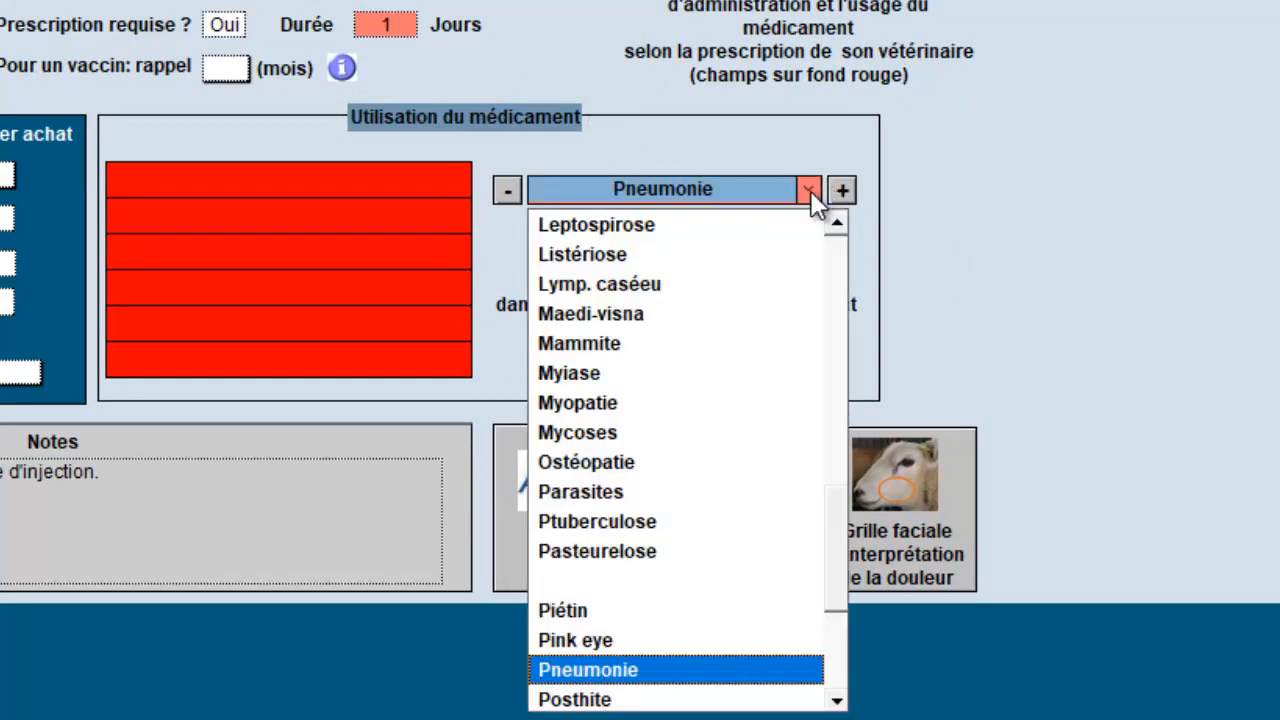
{"action": "left_click", "coordinate": [648, 674]}
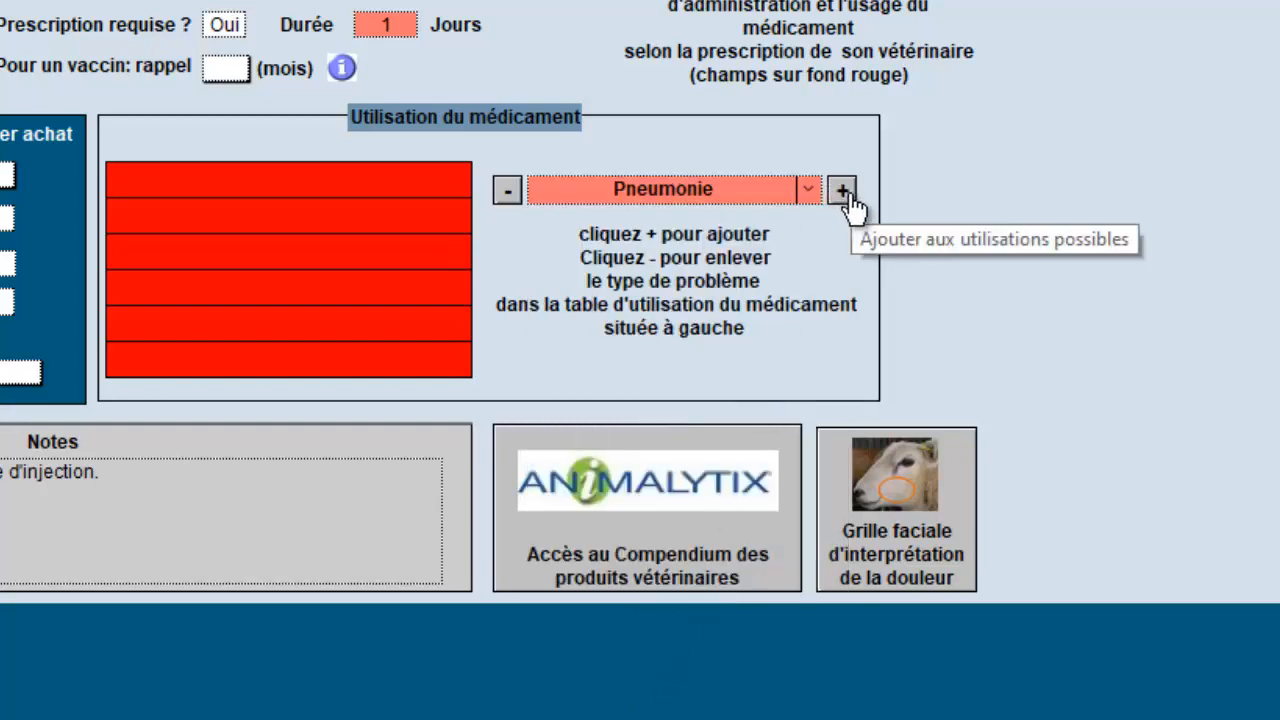
{"action": "left_click", "coordinate": [842, 190]}
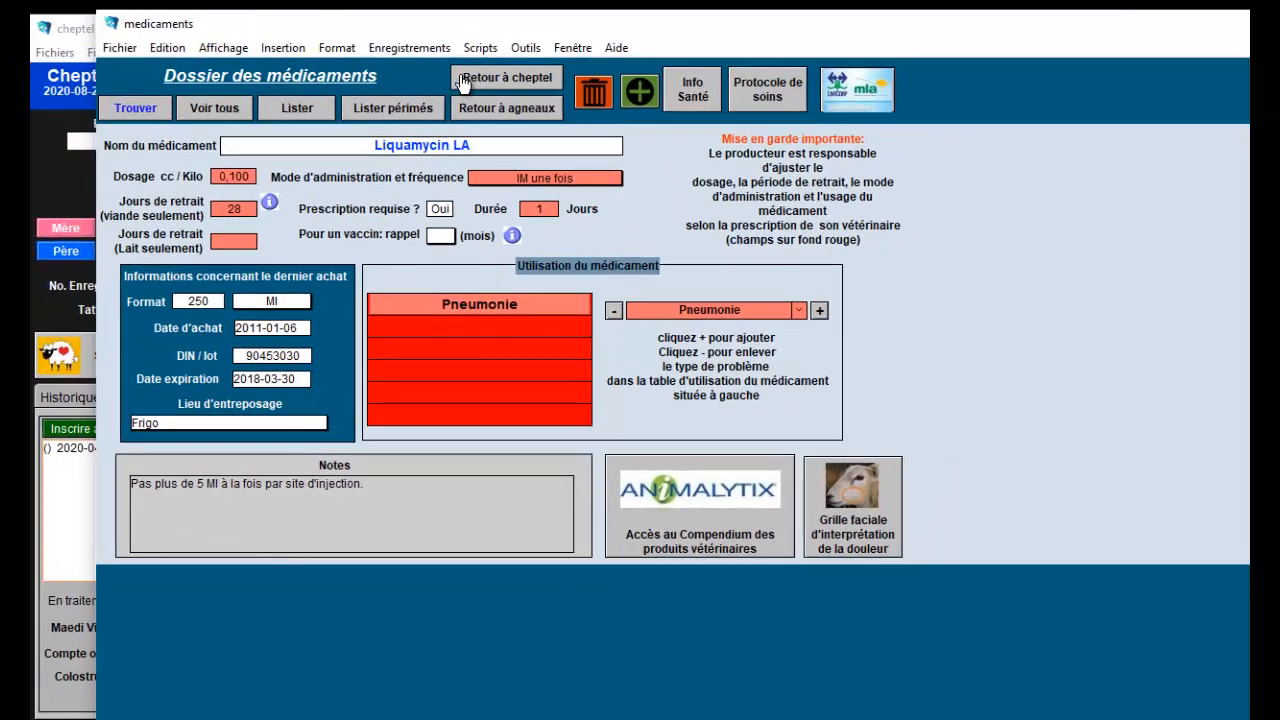
Return to the flock record and set the ewe's problem to Pneumonie with Liquamycin LA as the chosen medication.
{"action": "left_click", "coordinate": [478, 80]}
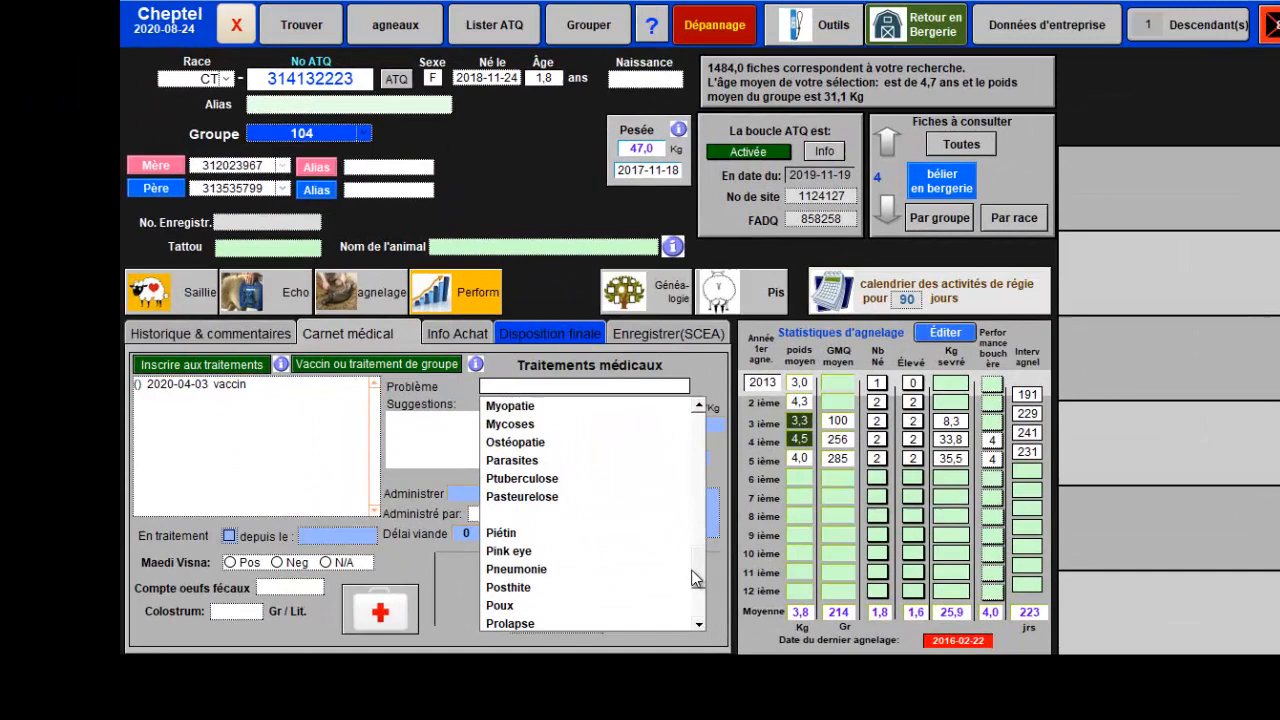
{"action": "left_click_drag", "start_coordinate": [691, 571], "coordinate": [756, 602]}
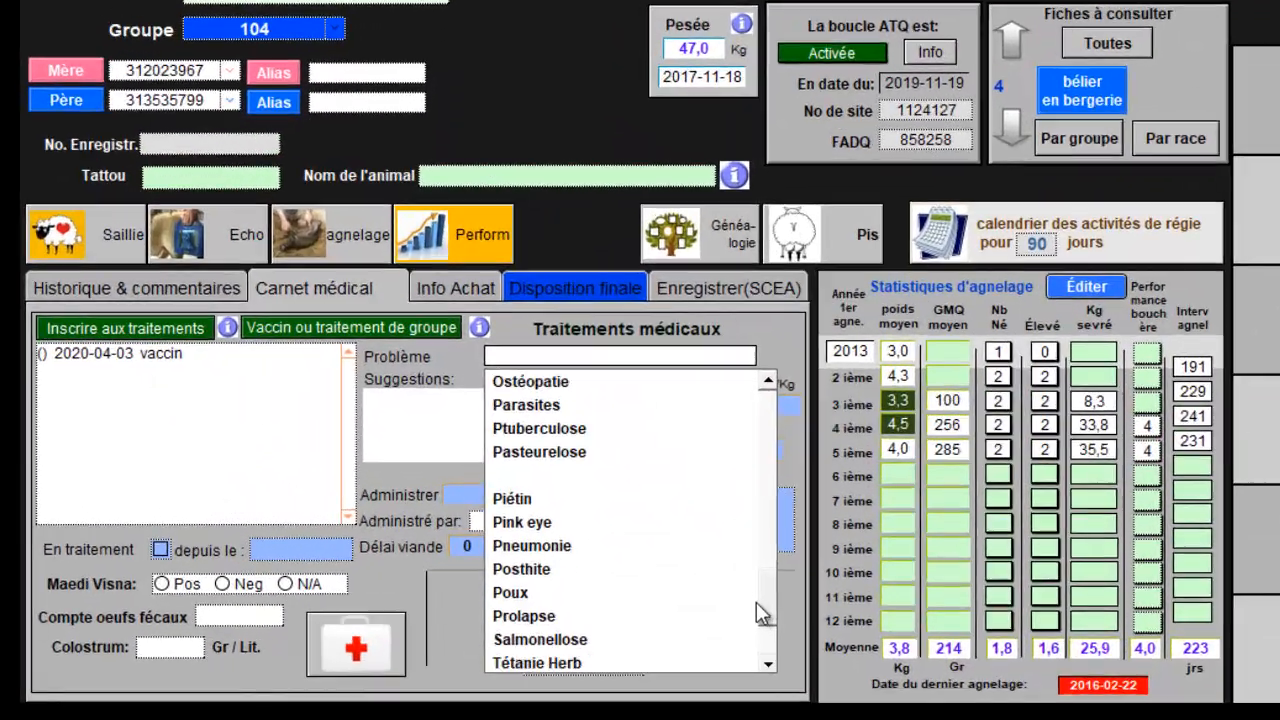
{"action": "left_click", "coordinate": [532, 546]}
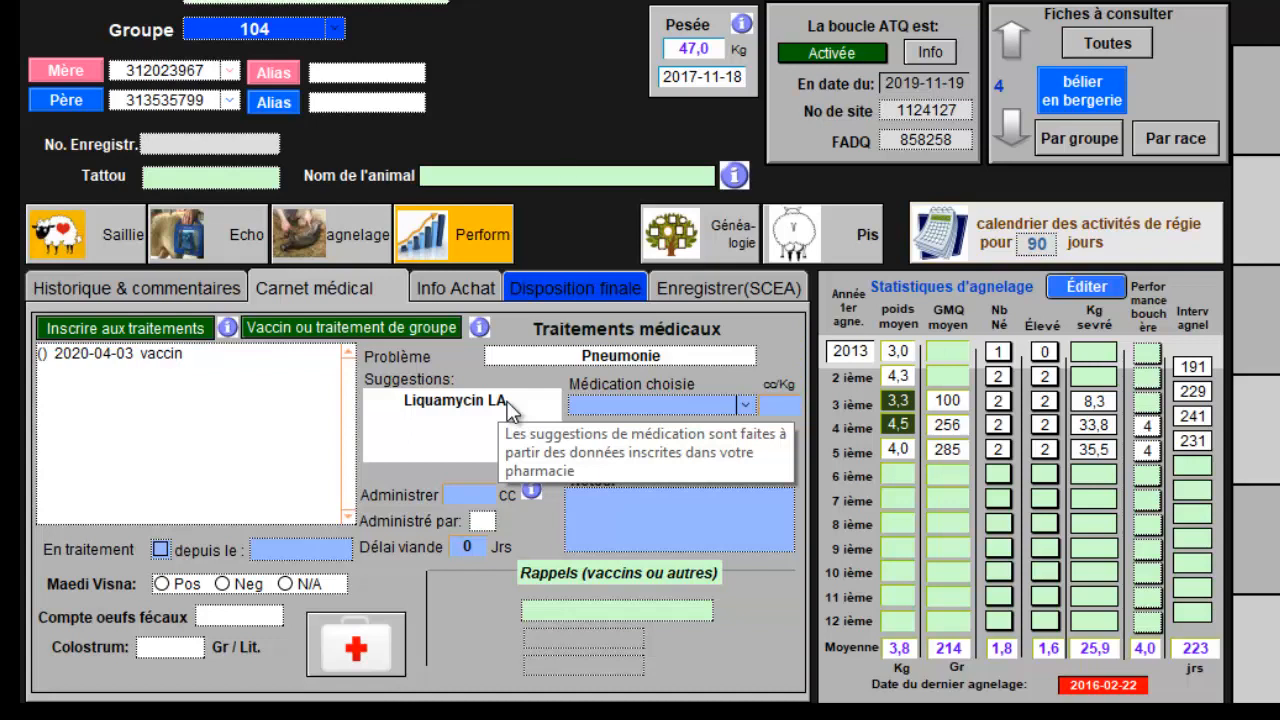
{"action": "left_click", "coordinate": [745, 405]}
{"action": "left_click_drag", "start_coordinate": [771, 486], "coordinate": [757, 609]}
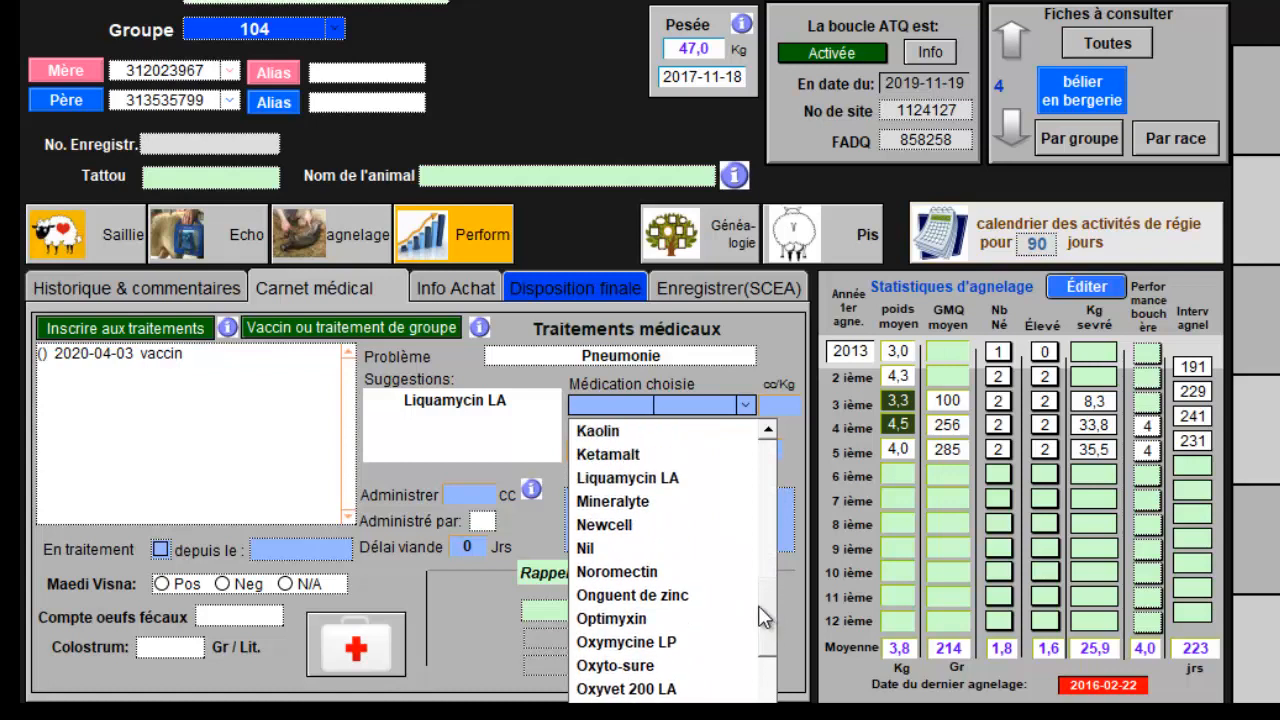
{"action": "left_click", "coordinate": [640, 478]}
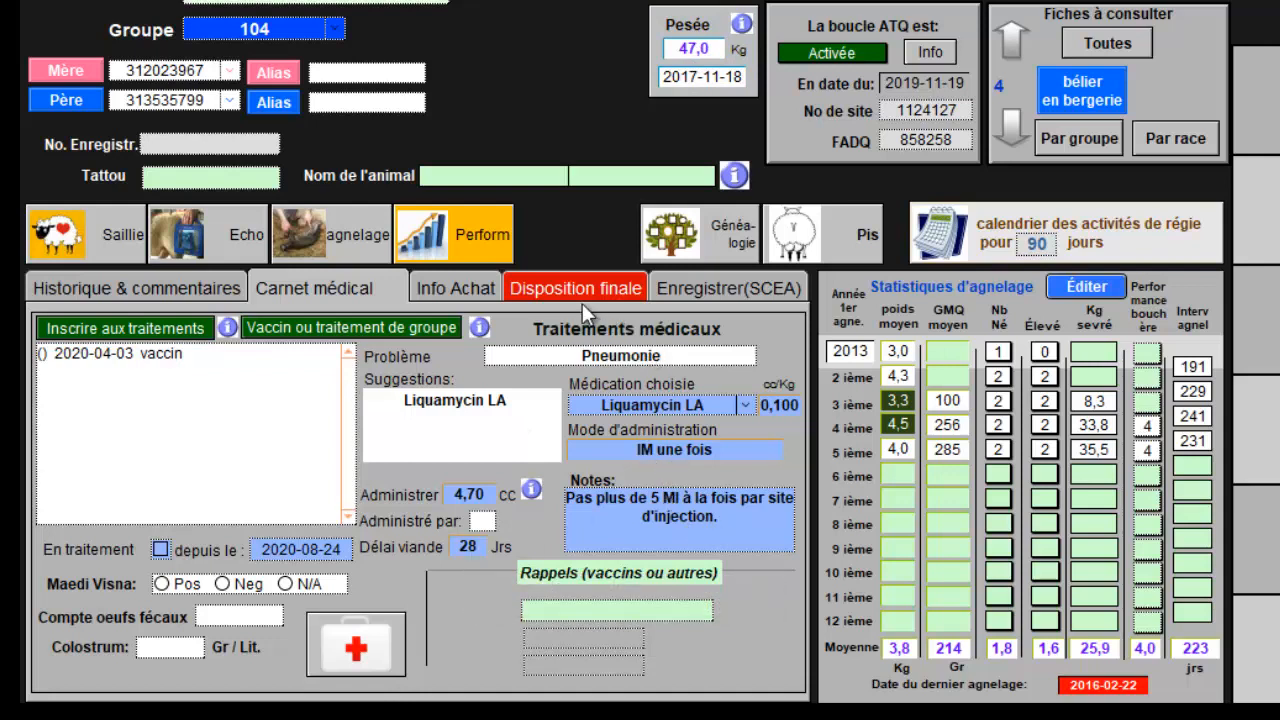
Check the ewe's authorized final disposition date and record the pneumonia treatment in her medical record with a treatment reminder.
{"action": "left_click", "coordinate": [533, 288]}
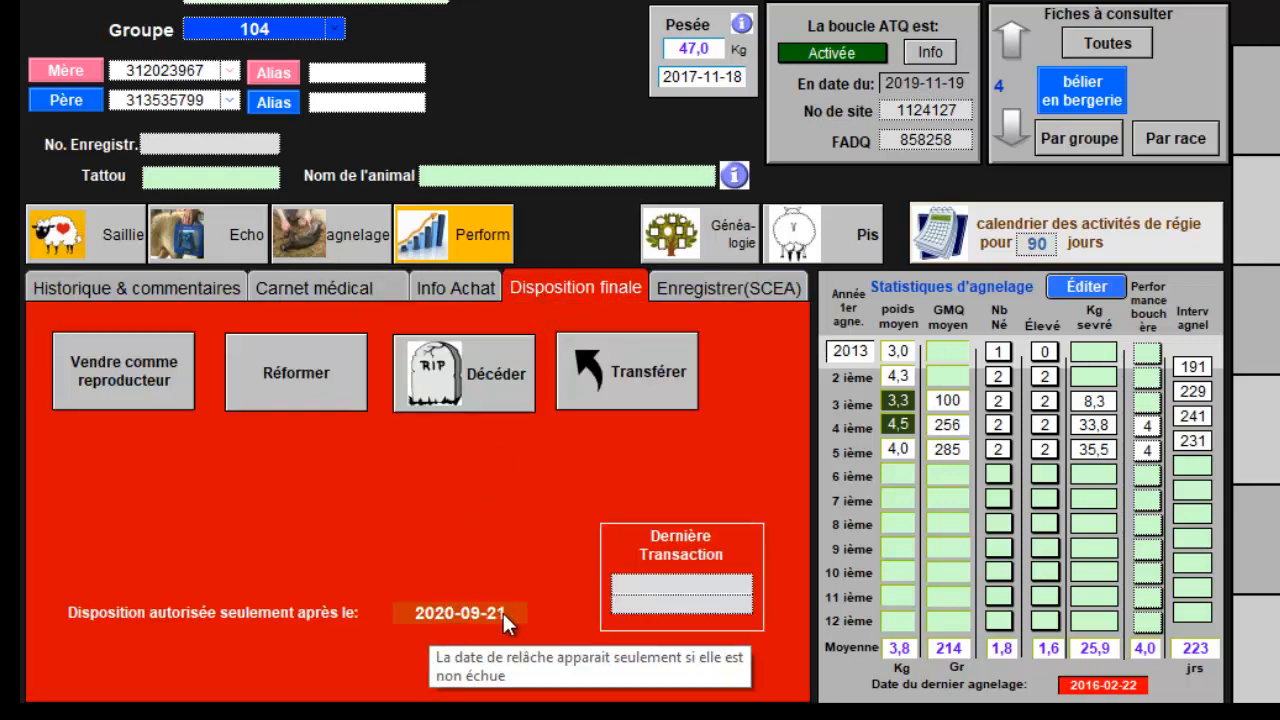
{"action": "left_click", "coordinate": [340, 289]}
{"action": "left_click", "coordinate": [171, 328]}
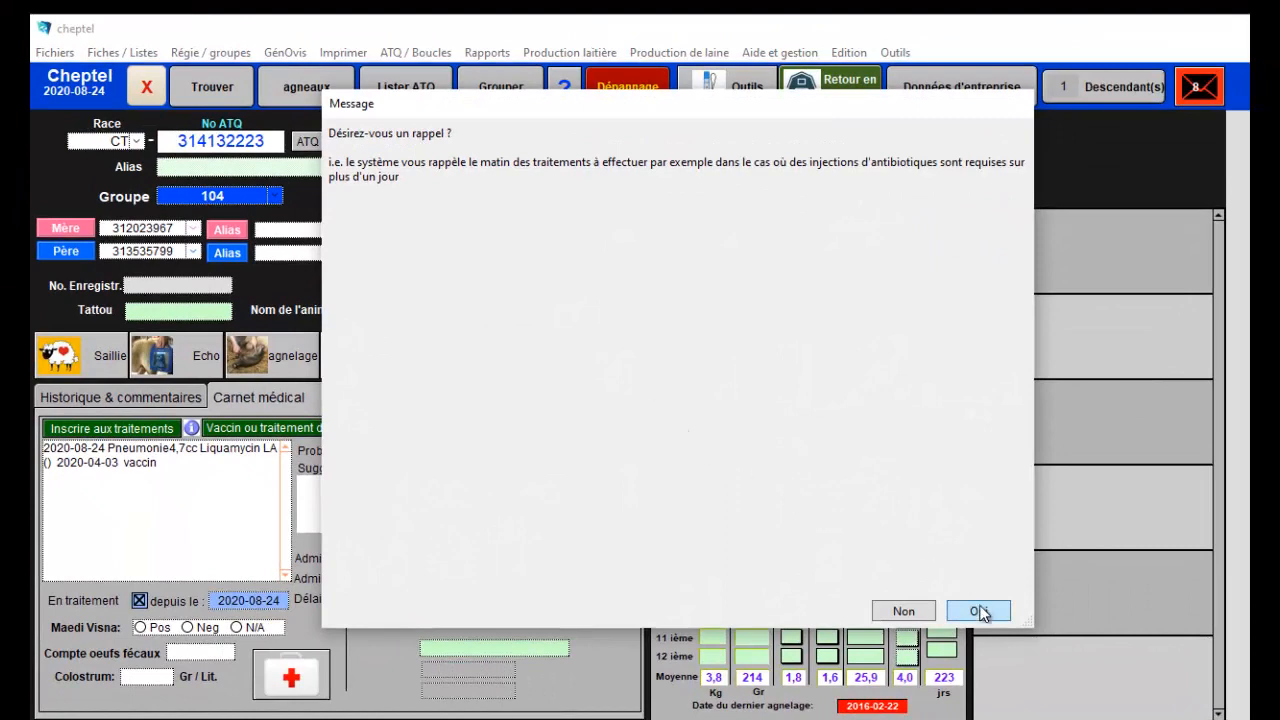
{"action": "left_click", "coordinate": [978, 611]}
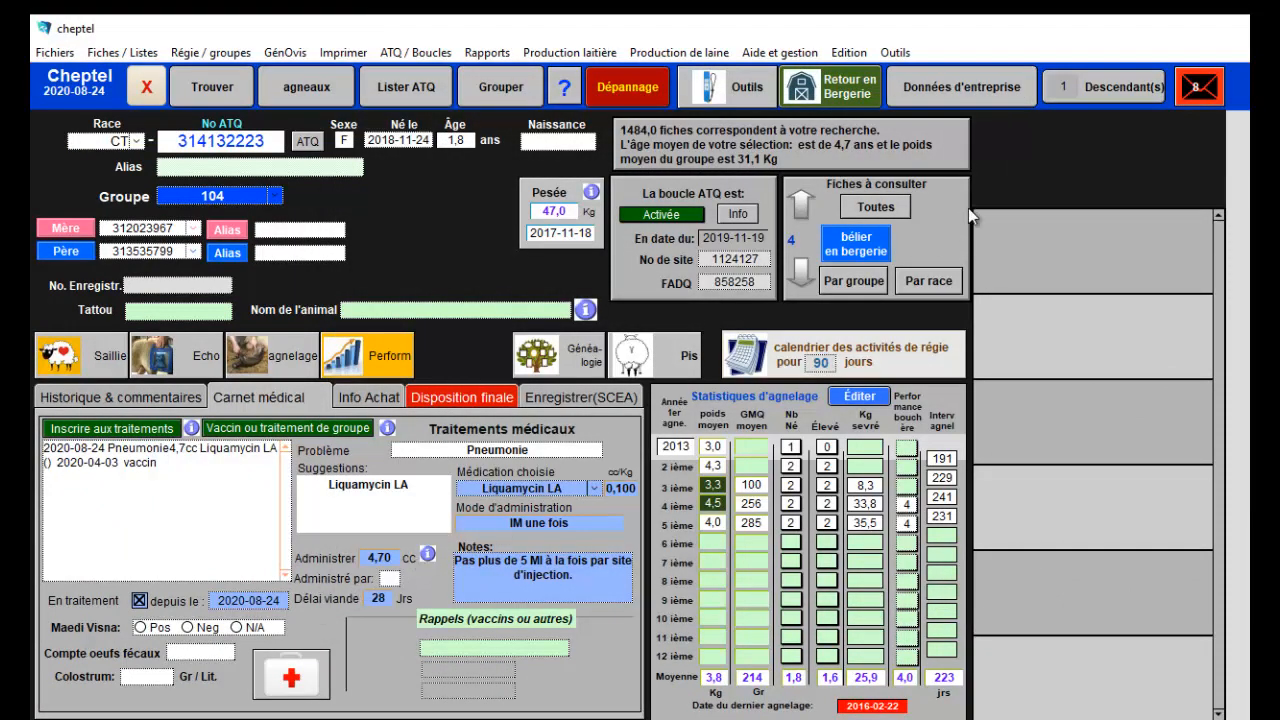
View the day's alerts, consult the list of adult animals requiring treatment today, and close it.
{"action": "left_click", "coordinate": [1203, 92]}
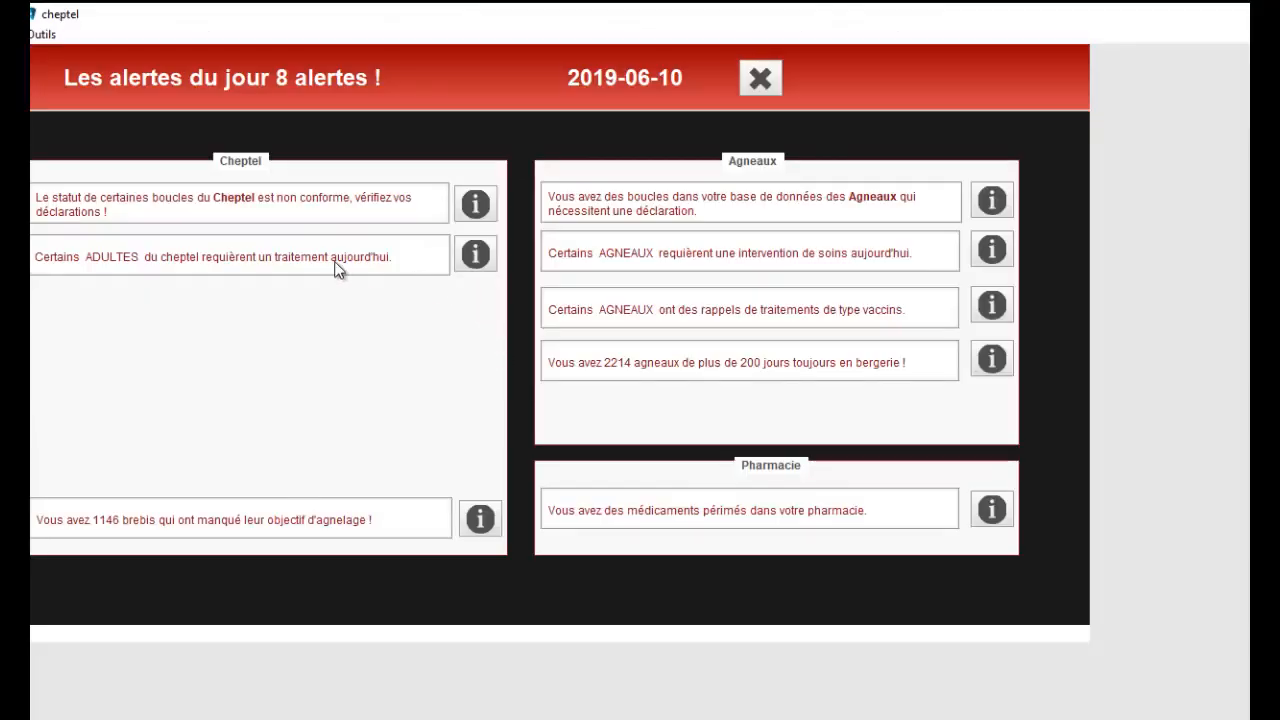
{"action": "left_click", "coordinate": [476, 255]}
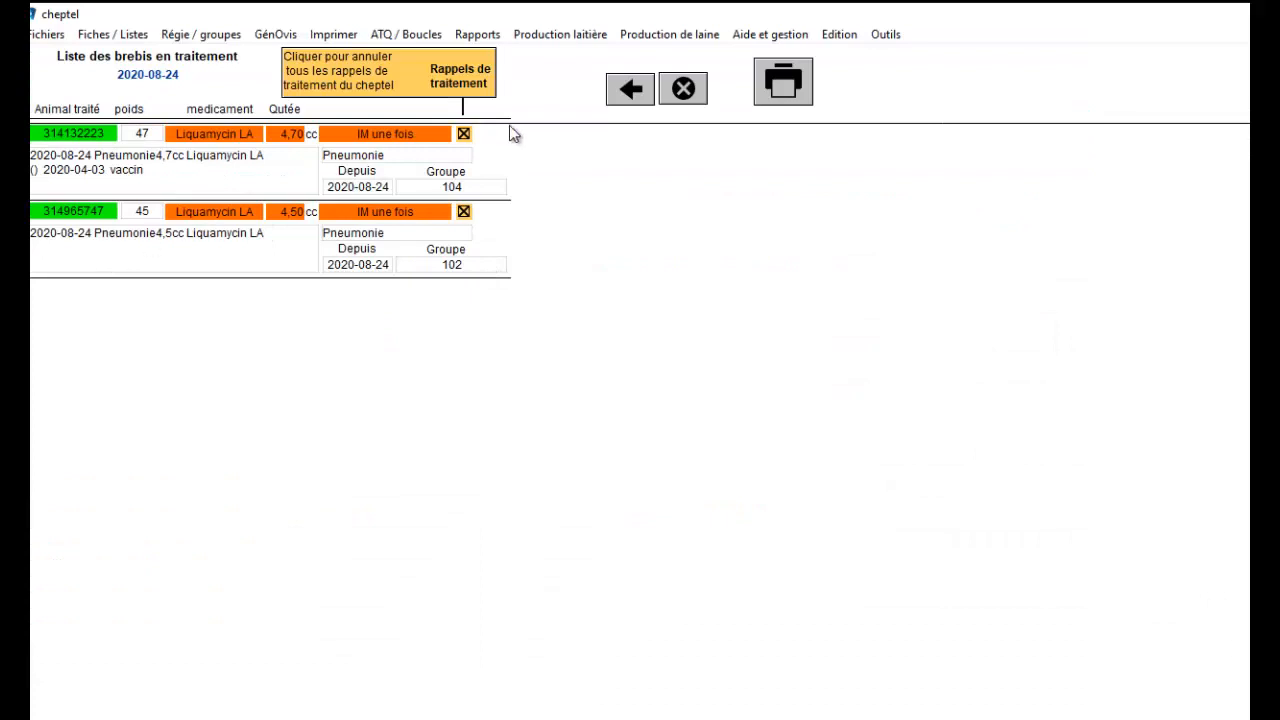
{"action": "left_click", "coordinate": [686, 90]}
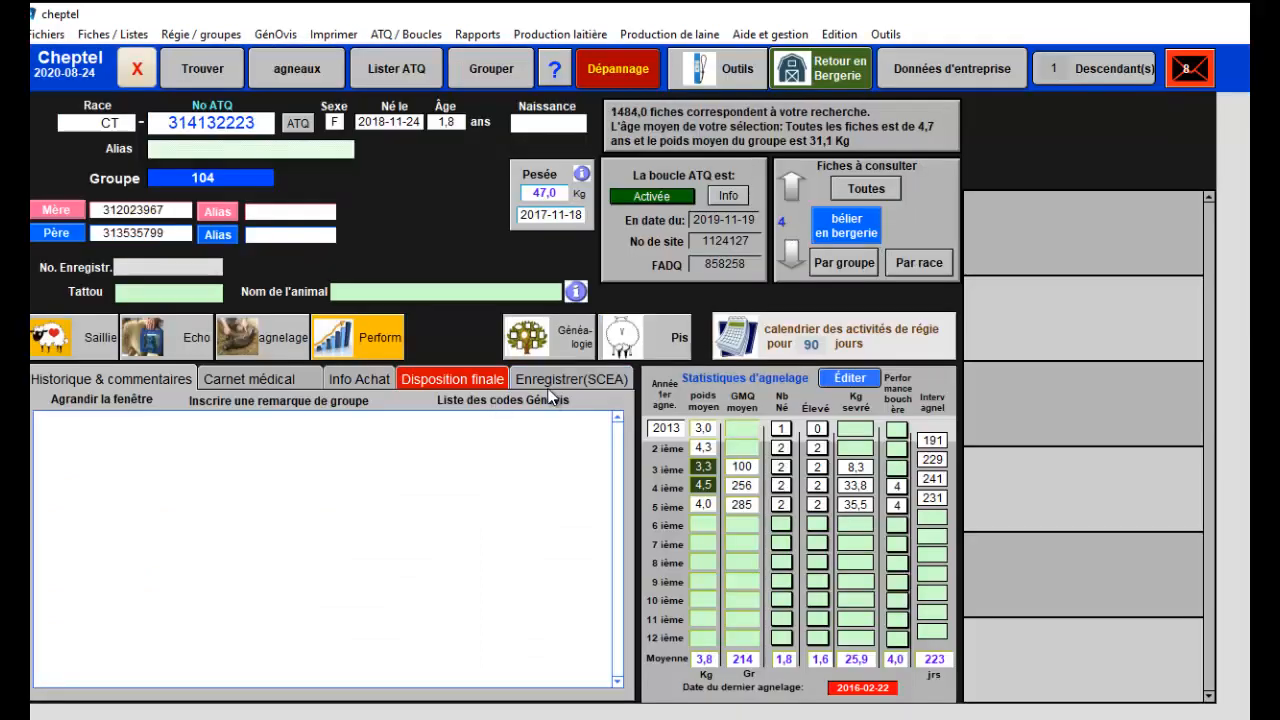
Reopen the pharmacy from the ewe's medical record and consult the general sheep health information.
{"action": "left_click", "coordinate": [268, 380]}
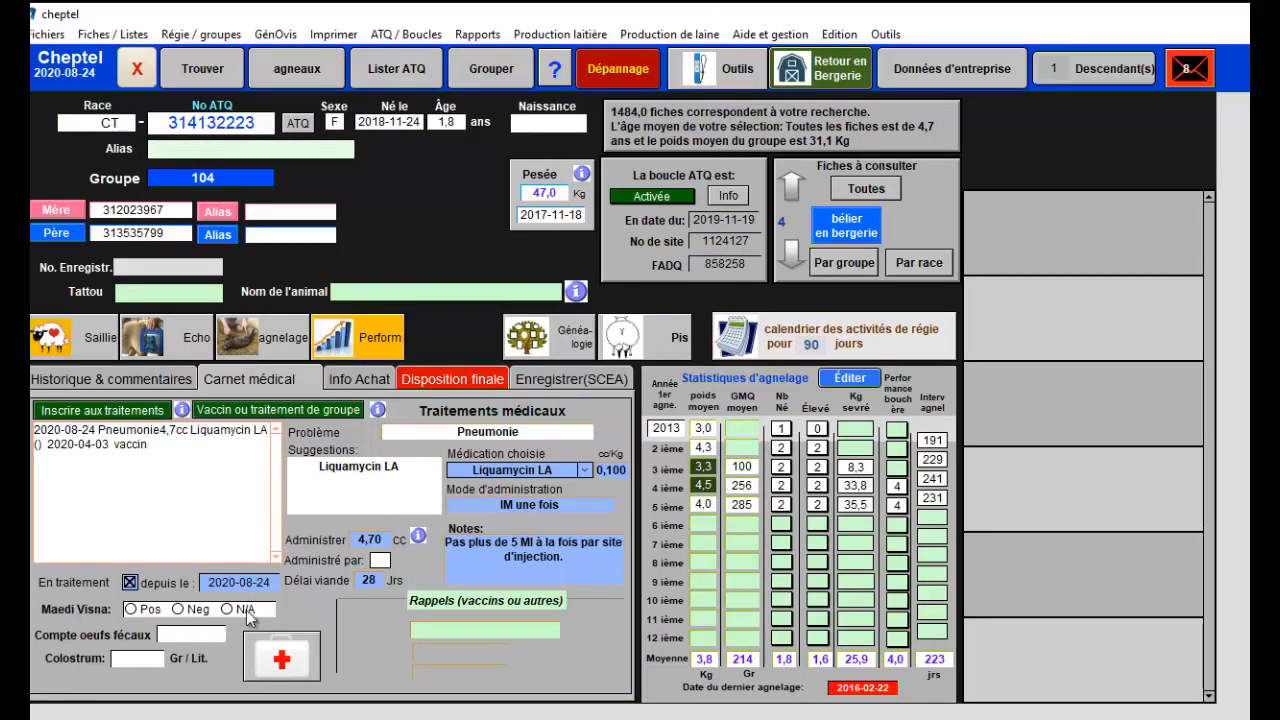
{"action": "left_click", "coordinate": [281, 658]}
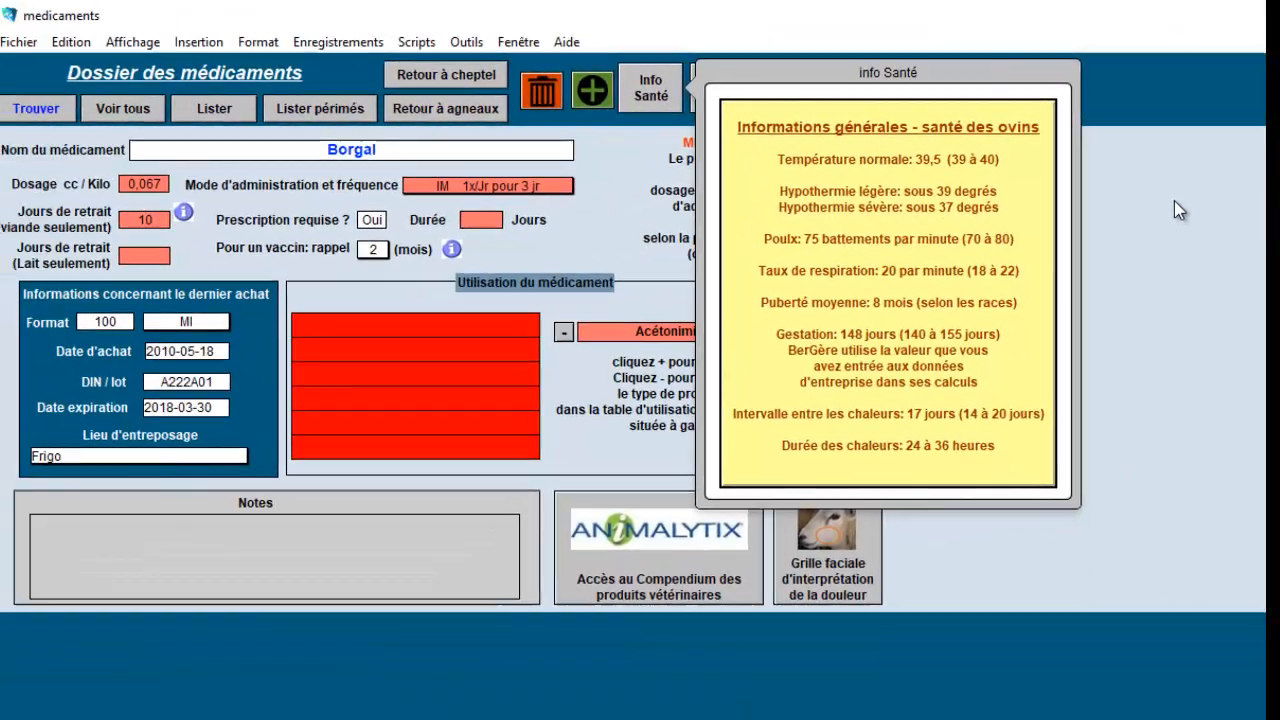
{"action": "left_click", "coordinate": [1178, 220]}
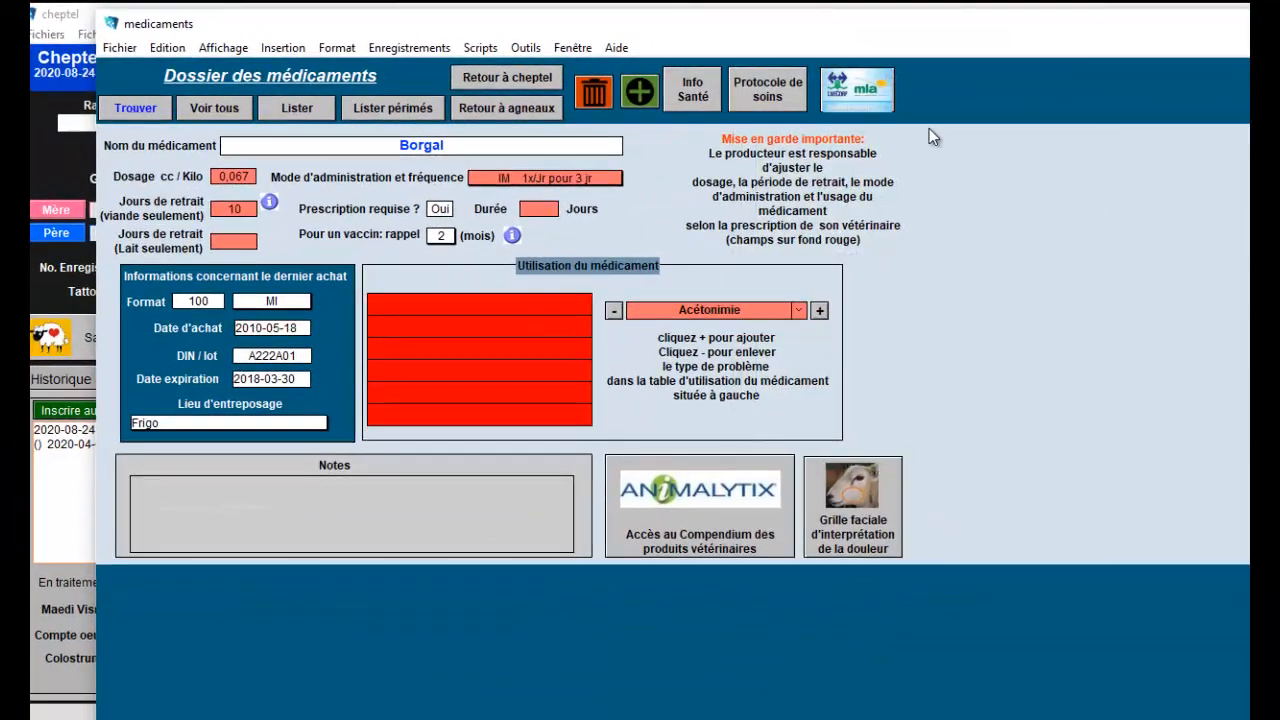
Open the care protocol for ewes in gestation to list the possible animal conditions.
{"action": "left_click", "coordinate": [766, 95]}
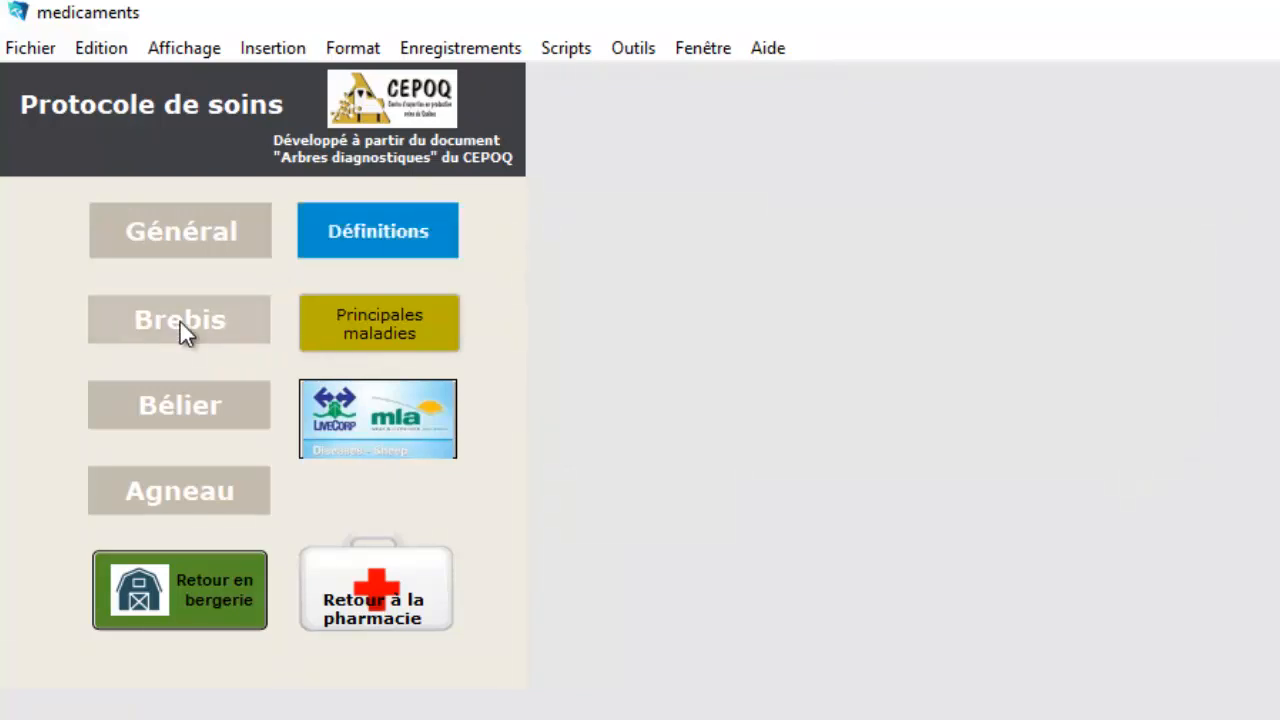
{"action": "left_click", "coordinate": [183, 333]}
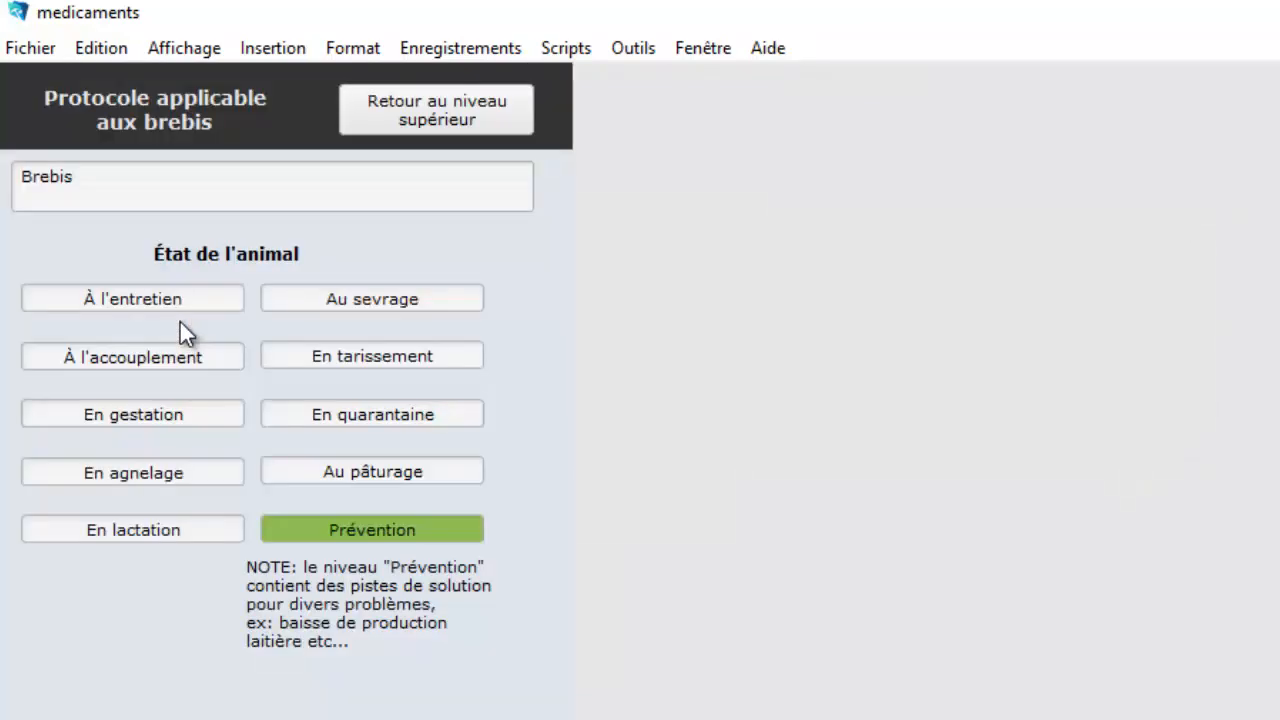
{"action": "left_click", "coordinate": [143, 416]}
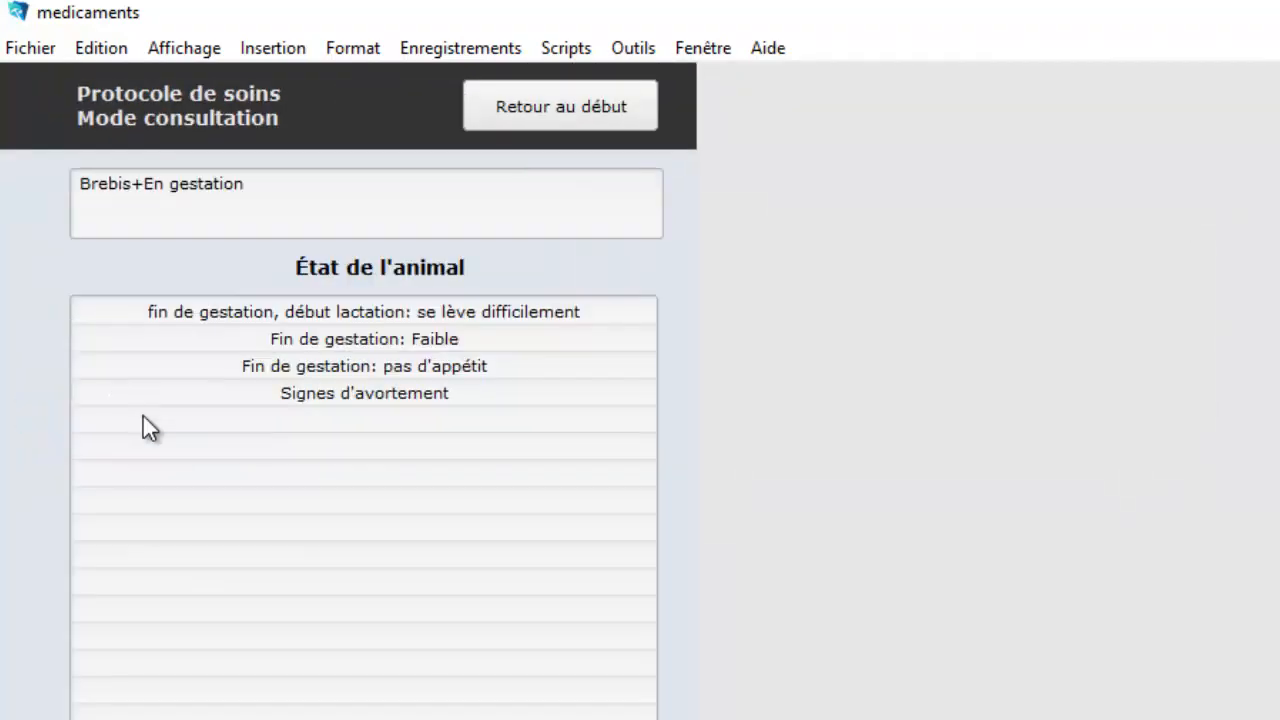
Follow the gestating ewe protocol through late-gestation appetite loss, no fever and not getting up, consult the recommendation, and return to the start.
{"action": "left_click", "coordinate": [365, 367]}
{"action": "left_click", "coordinate": [364, 316]}
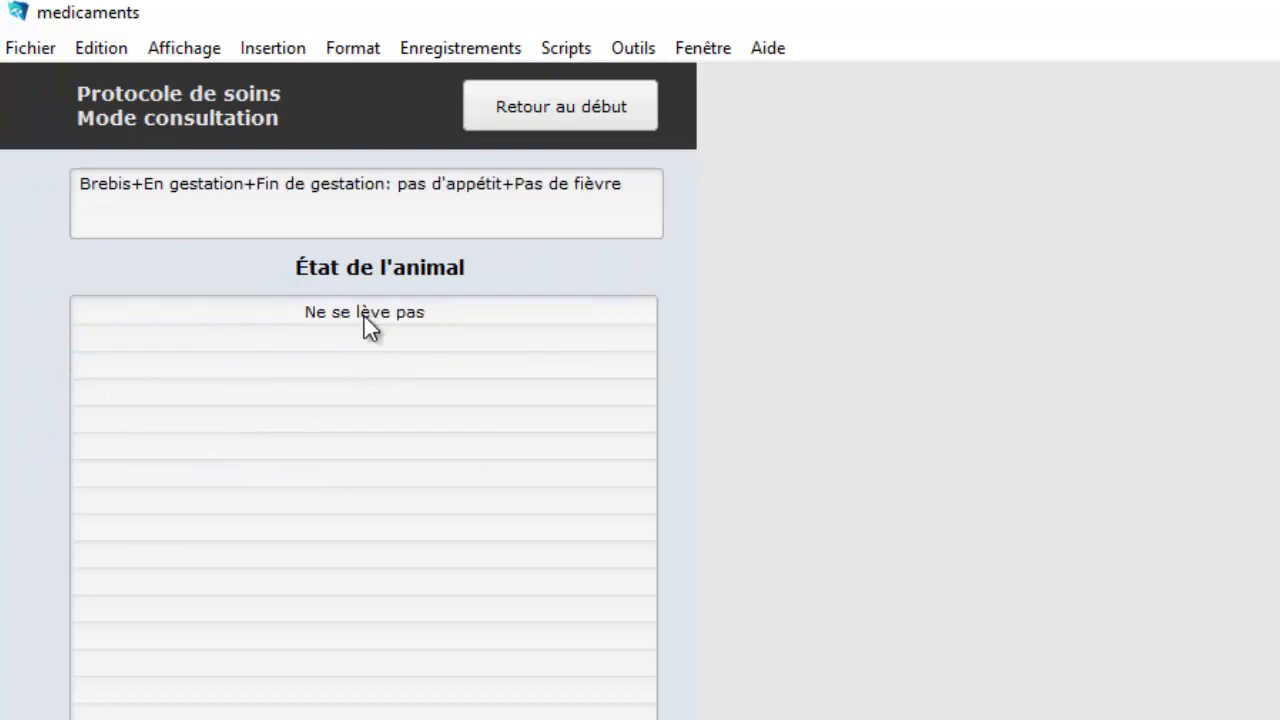
{"action": "left_click", "coordinate": [401, 312]}
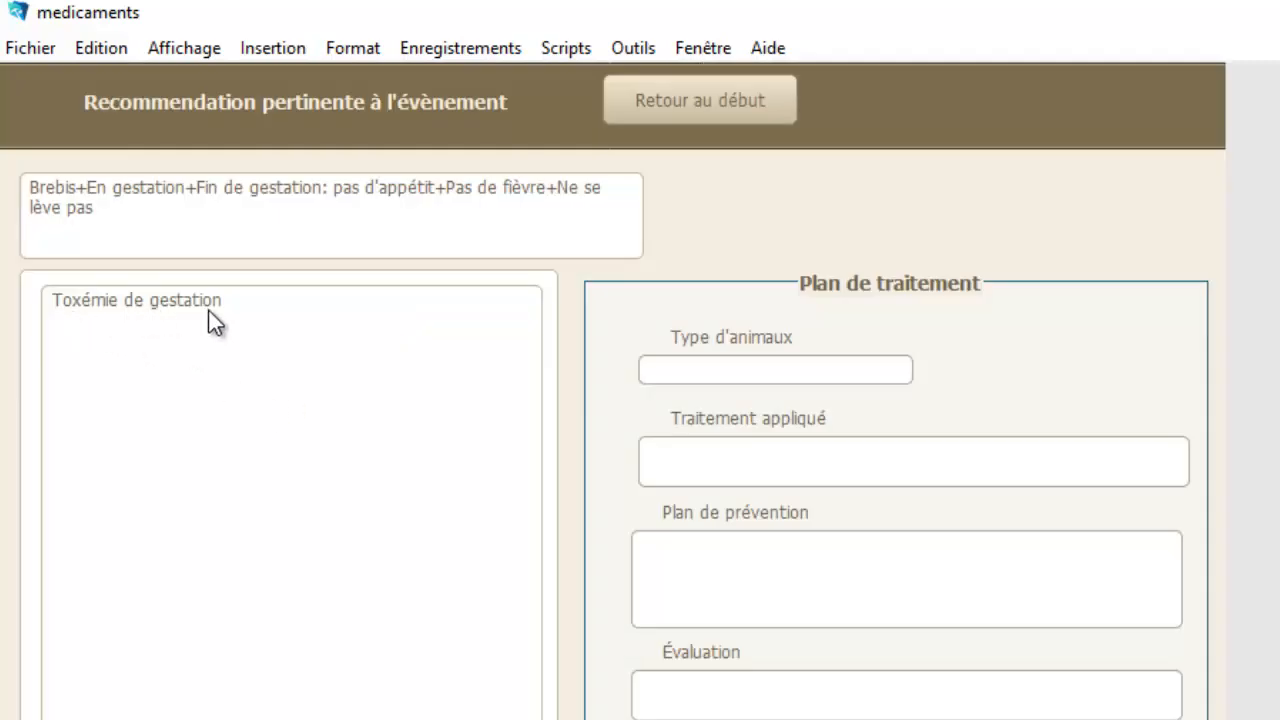
{"action": "left_click", "coordinate": [676, 108]}
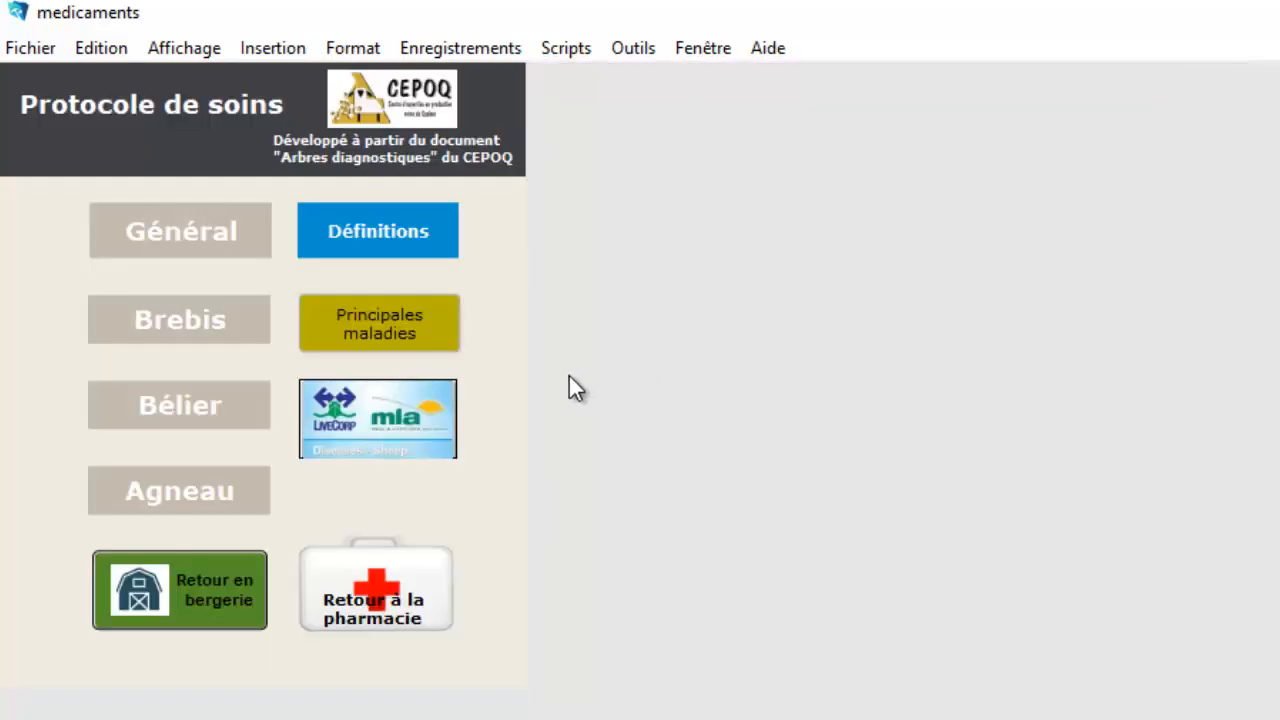
Consult the information and treatment plan for toxémie de gestation among the main diseases, and return to the protocol start.
{"action": "left_click", "coordinate": [395, 338]}
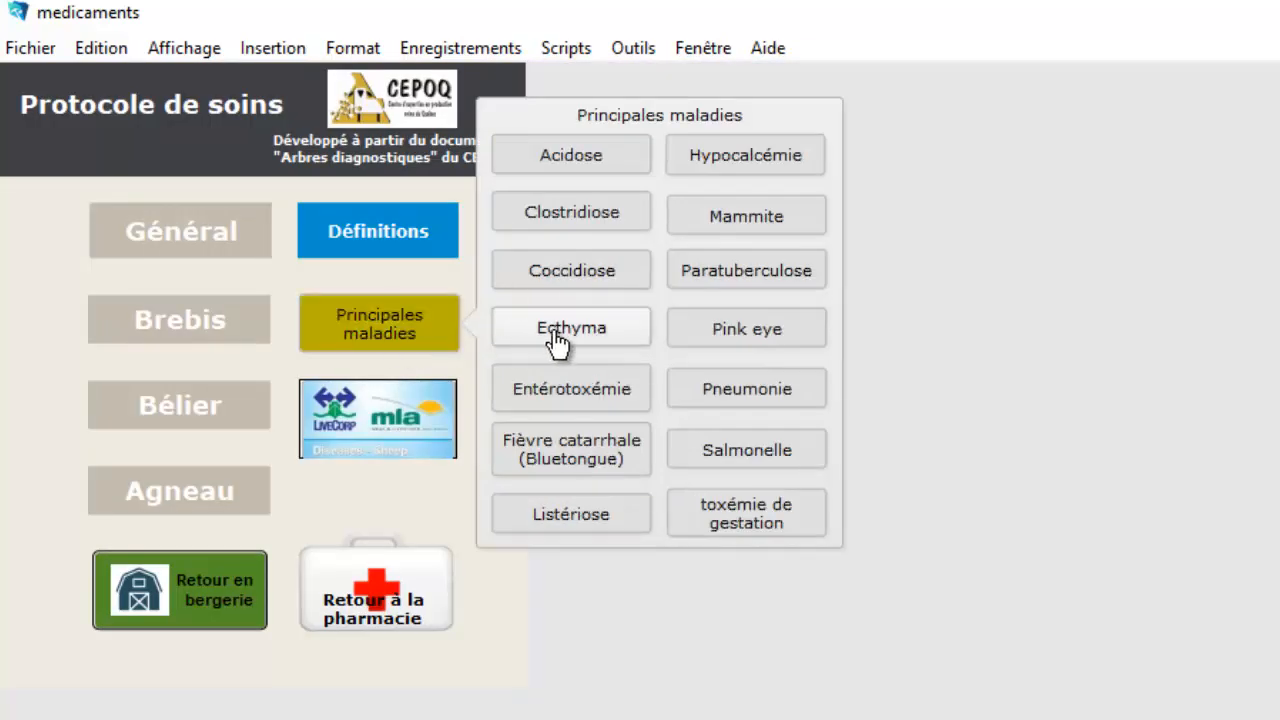
{"action": "left_click", "coordinate": [752, 518]}
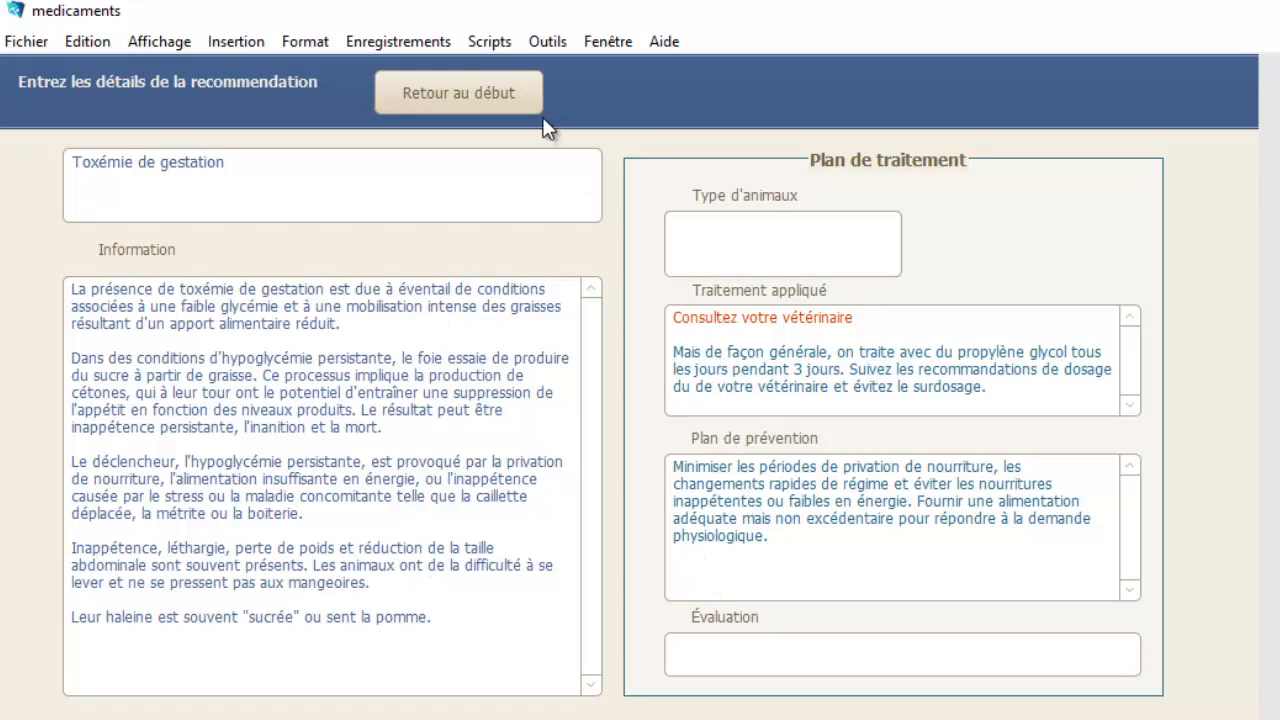
{"action": "left_click", "coordinate": [477, 97]}
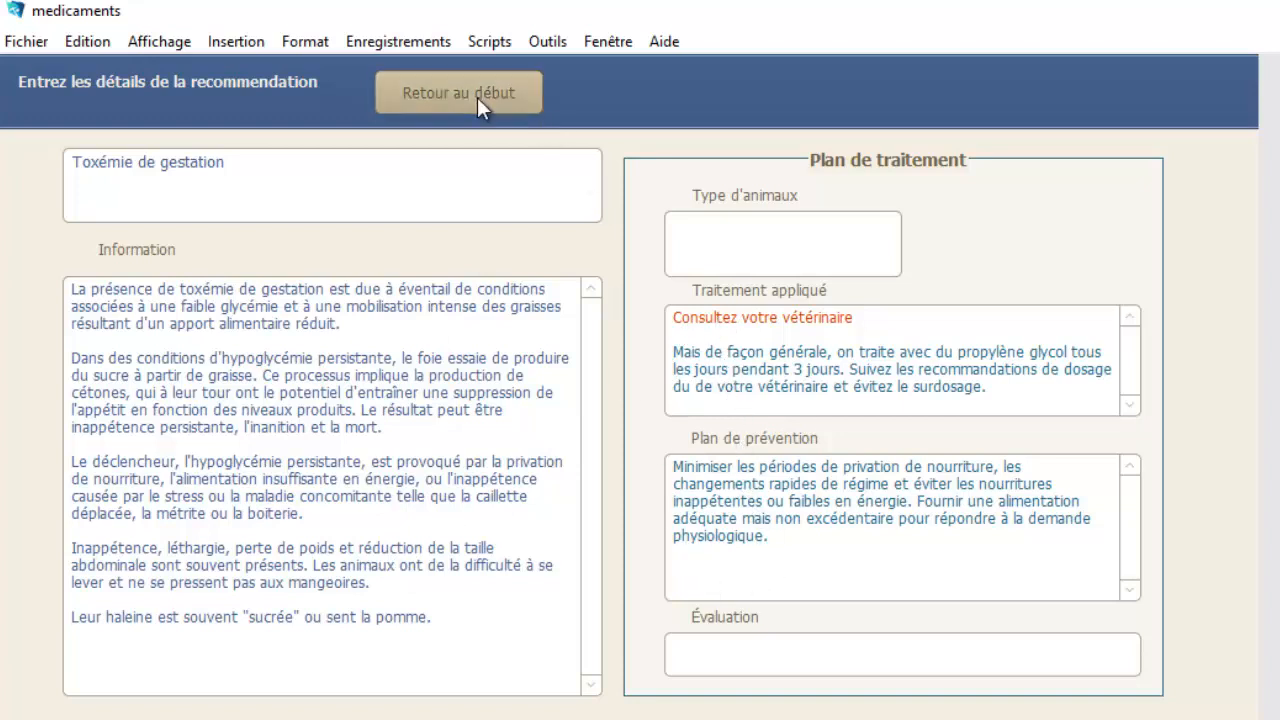
Return to the pharmacy, consult the facial pain interpretation grid for sheep, and go back to the medication record.
{"action": "left_click", "coordinate": [326, 512]}
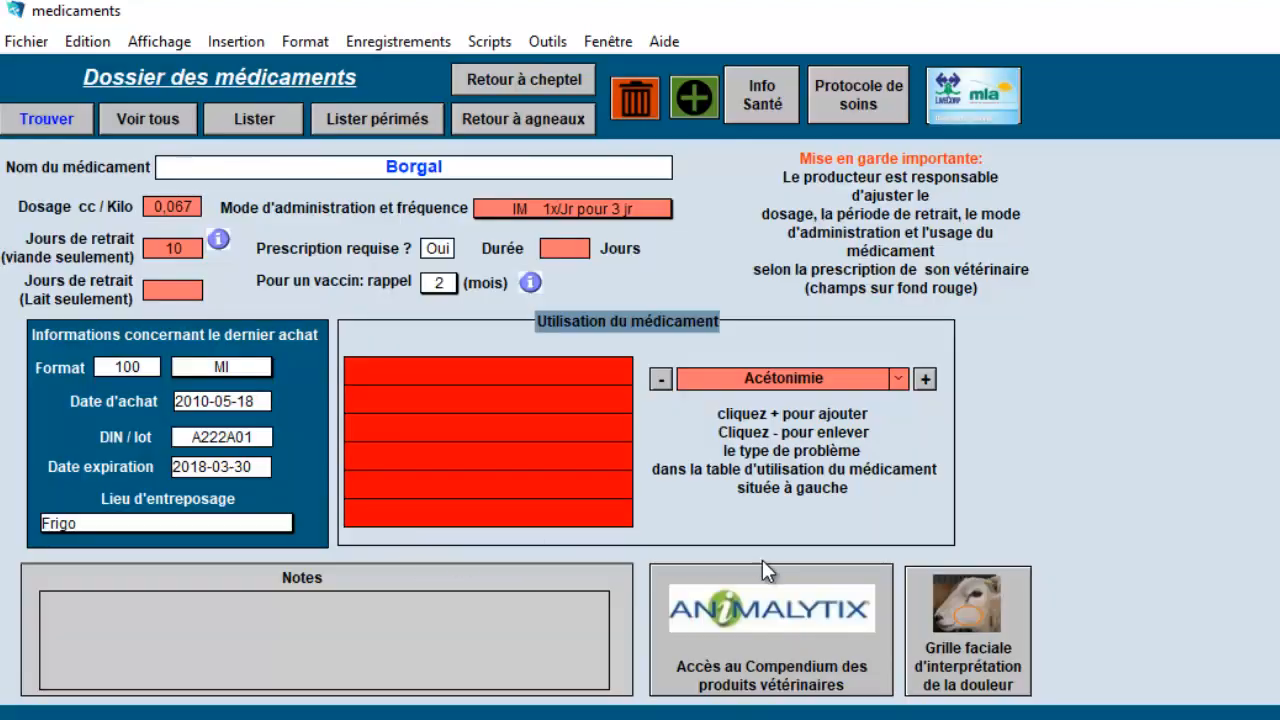
{"action": "left_click", "coordinate": [966, 660]}
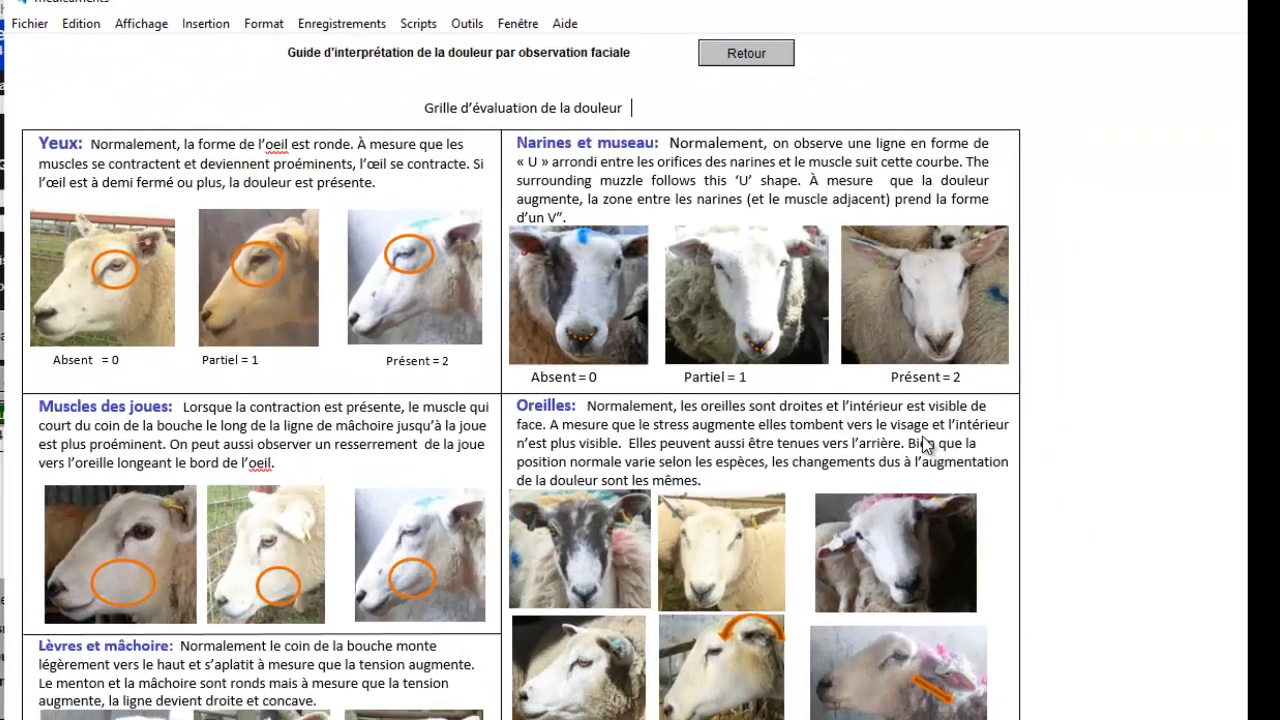
{"action": "scroll", "coordinate": [831, 349], "scroll_direction": "down", "scroll_amount": 3}
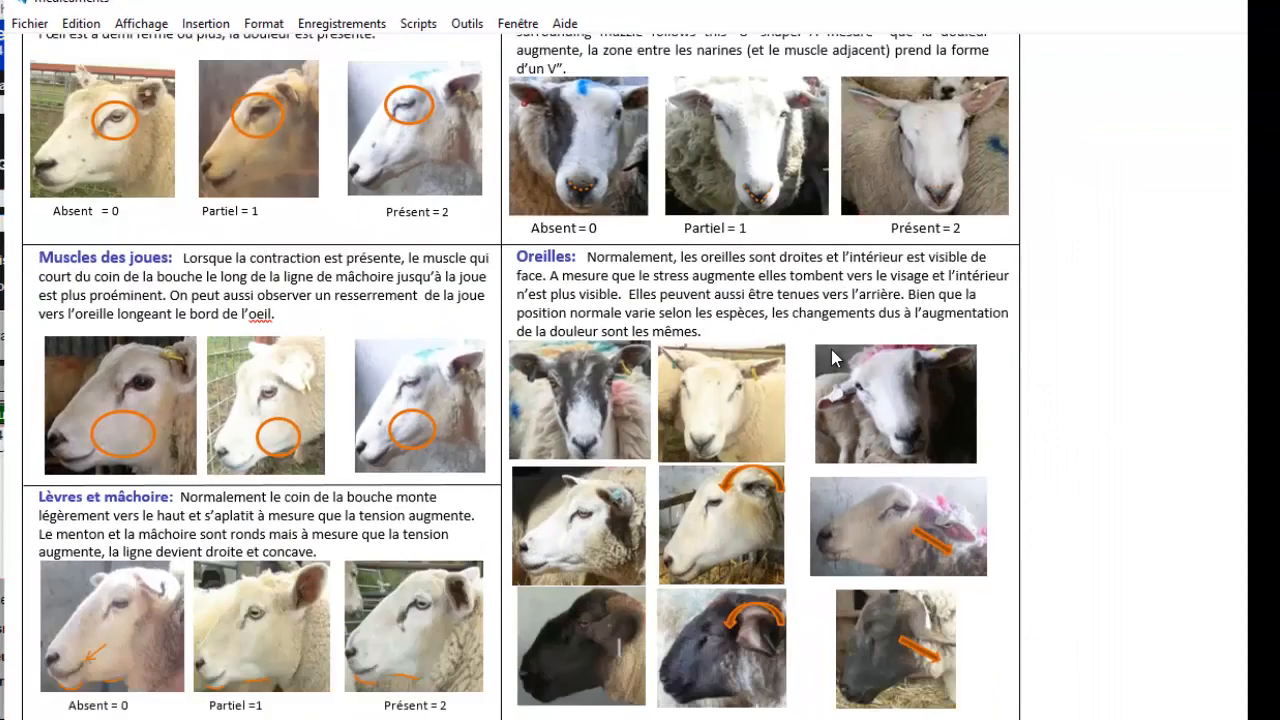
{"action": "scroll", "coordinate": [831, 349], "scroll_direction": "down", "scroll_amount": 2}
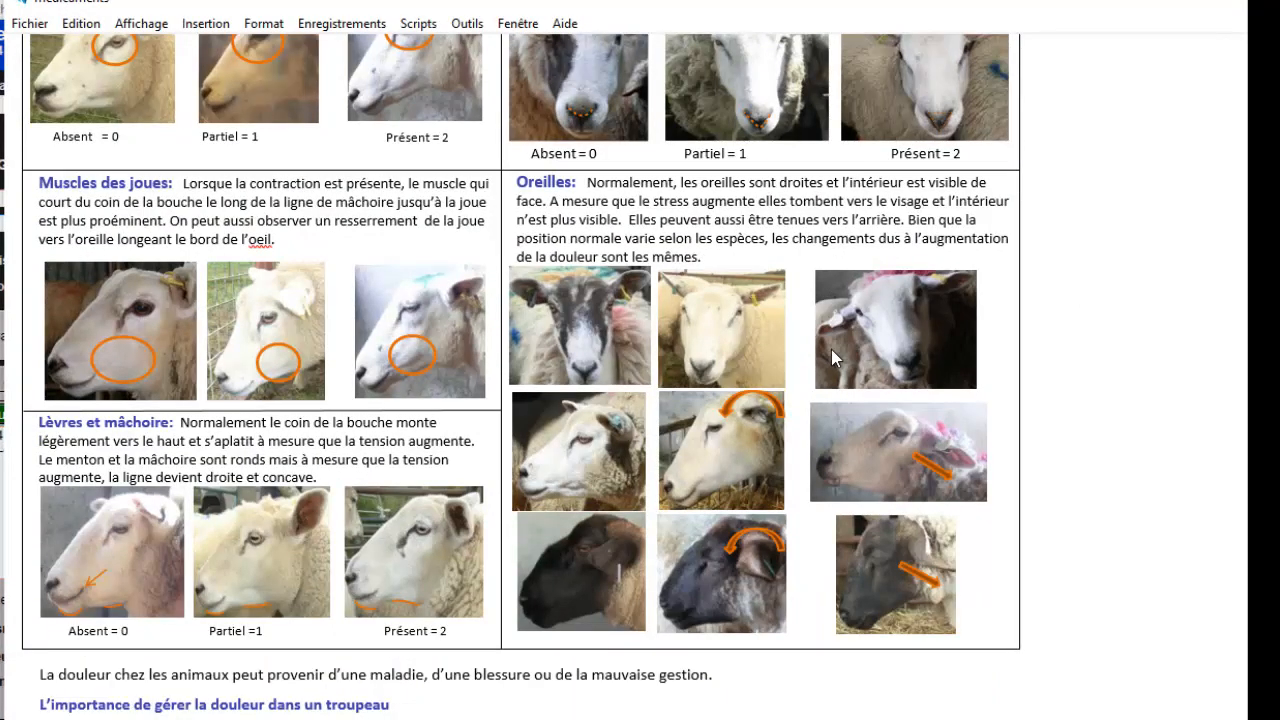
{"action": "scroll", "coordinate": [831, 349], "scroll_direction": "up", "scroll_amount": 5}
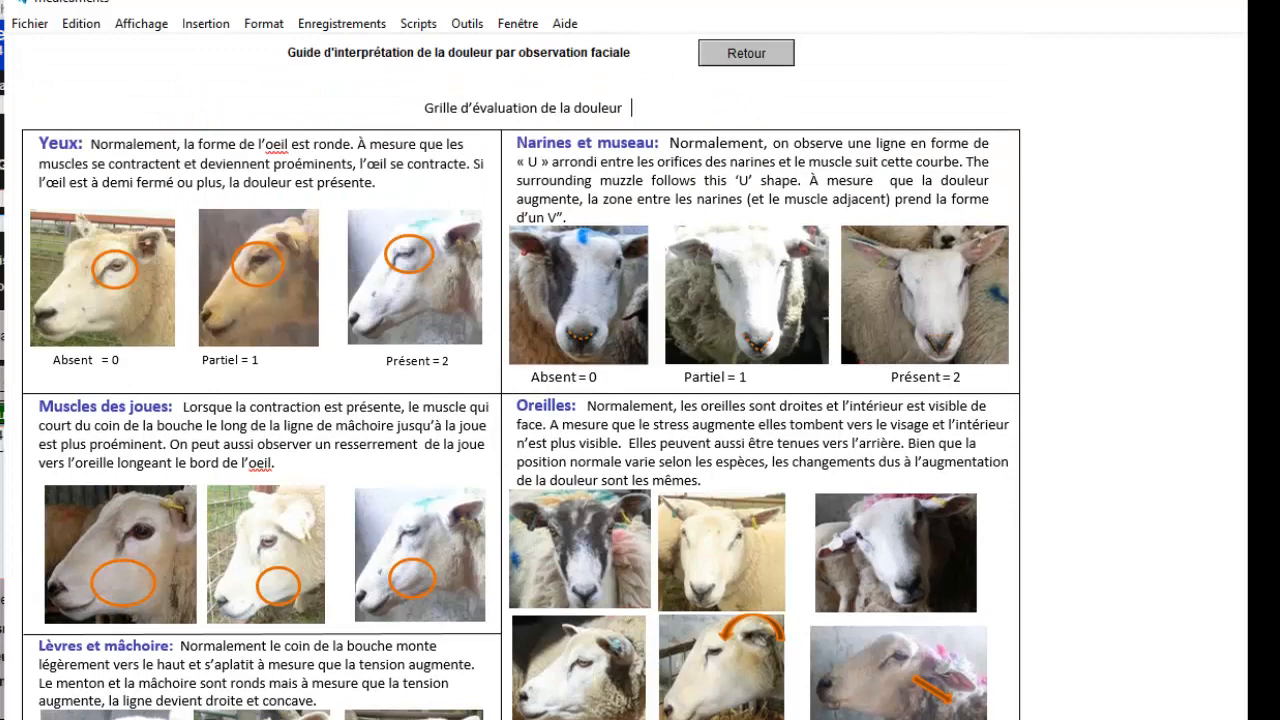
{"action": "left_click", "coordinate": [745, 60]}
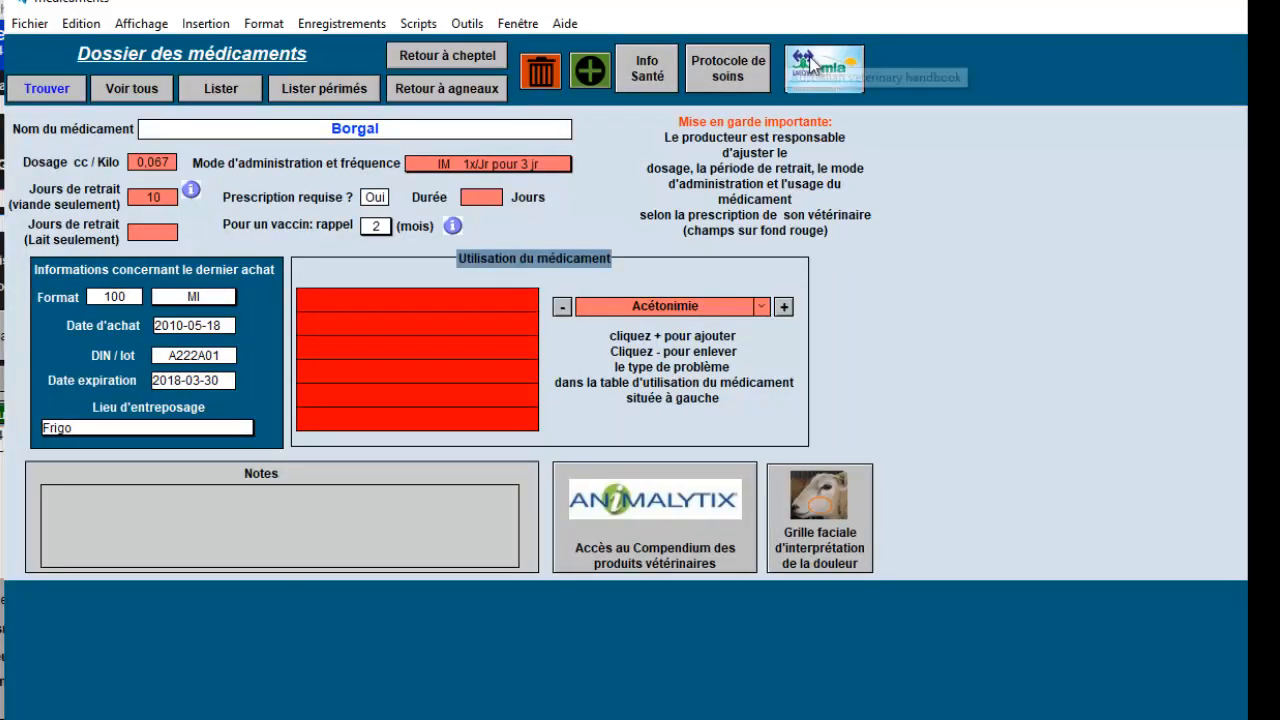
Open the online veterinary handbook and read the sheep disease page on pregnancy toxaemia.
{"action": "left_click", "coordinate": [824, 66]}
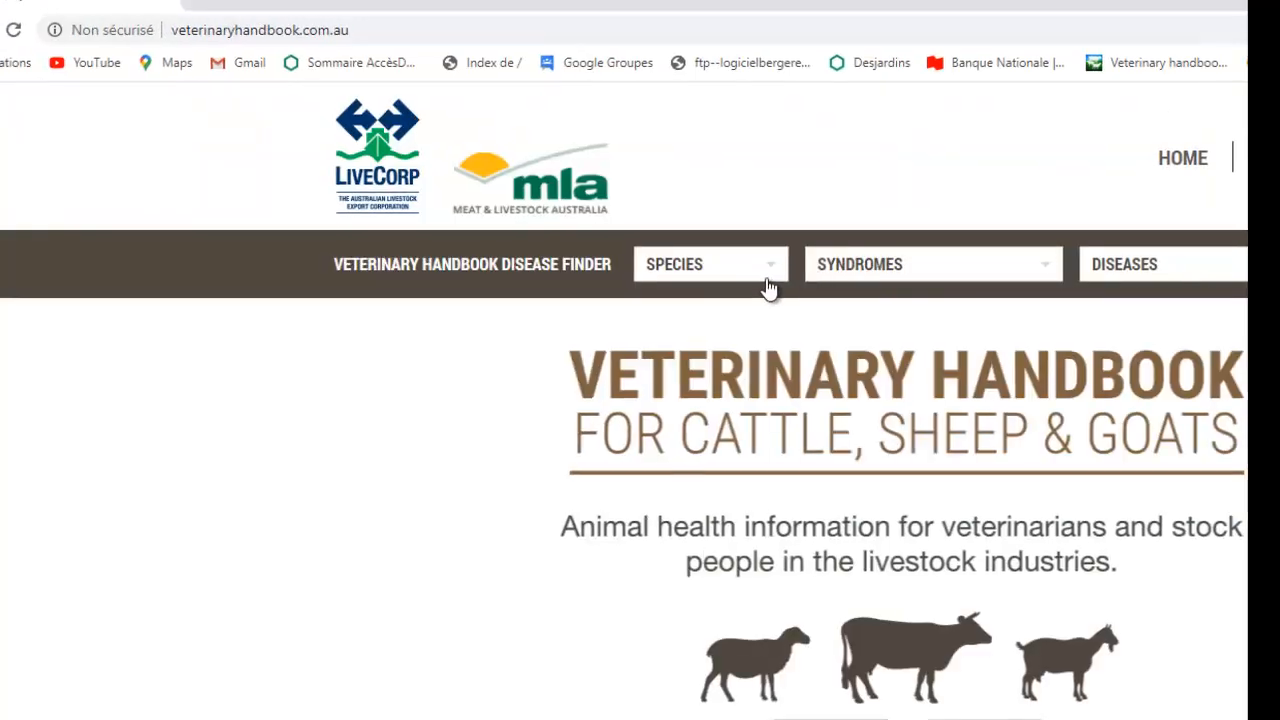
{"action": "left_click", "coordinate": [771, 267]}
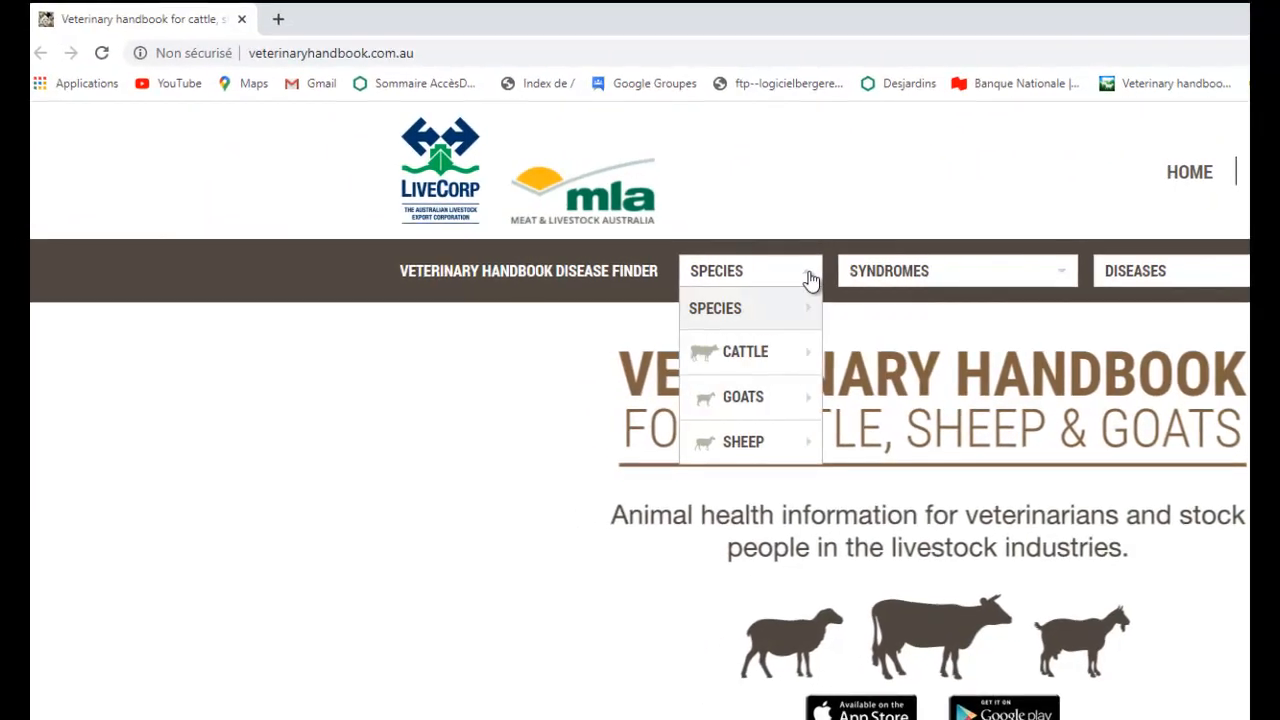
{"action": "left_click", "coordinate": [754, 443]}
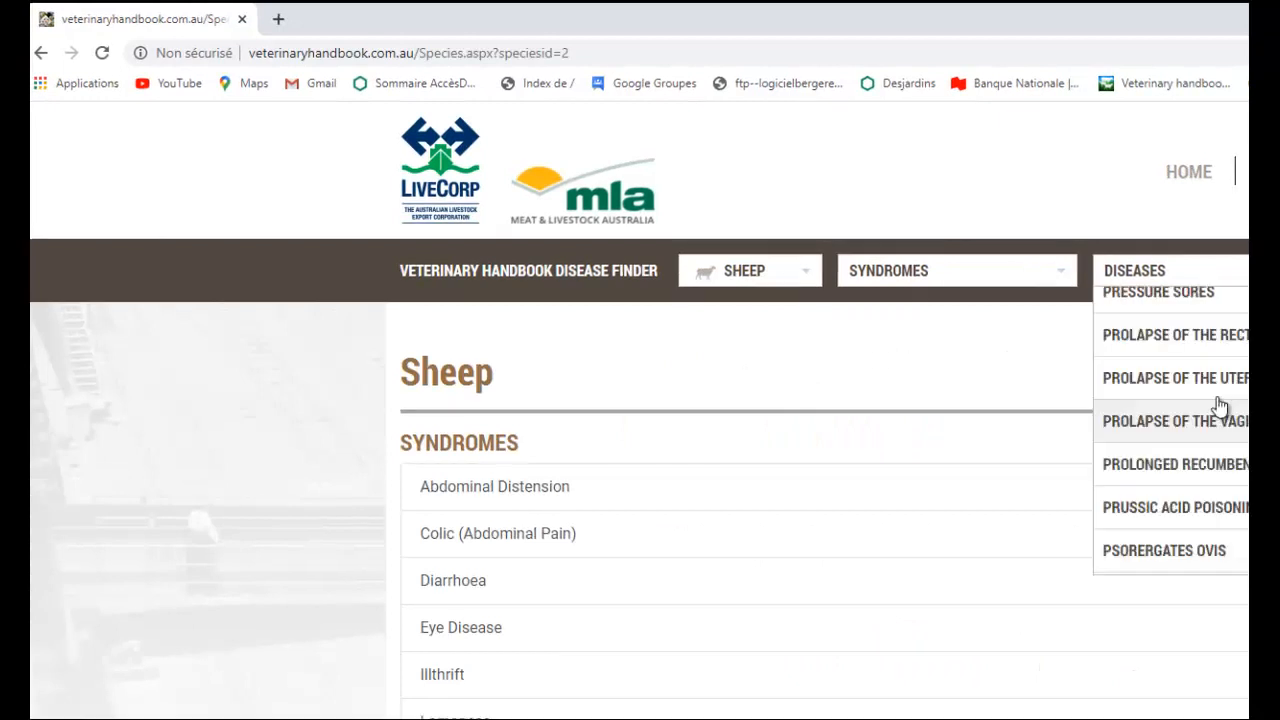
{"action": "scroll", "coordinate": [1219, 402], "scroll_direction": "up", "scroll_amount": 1}
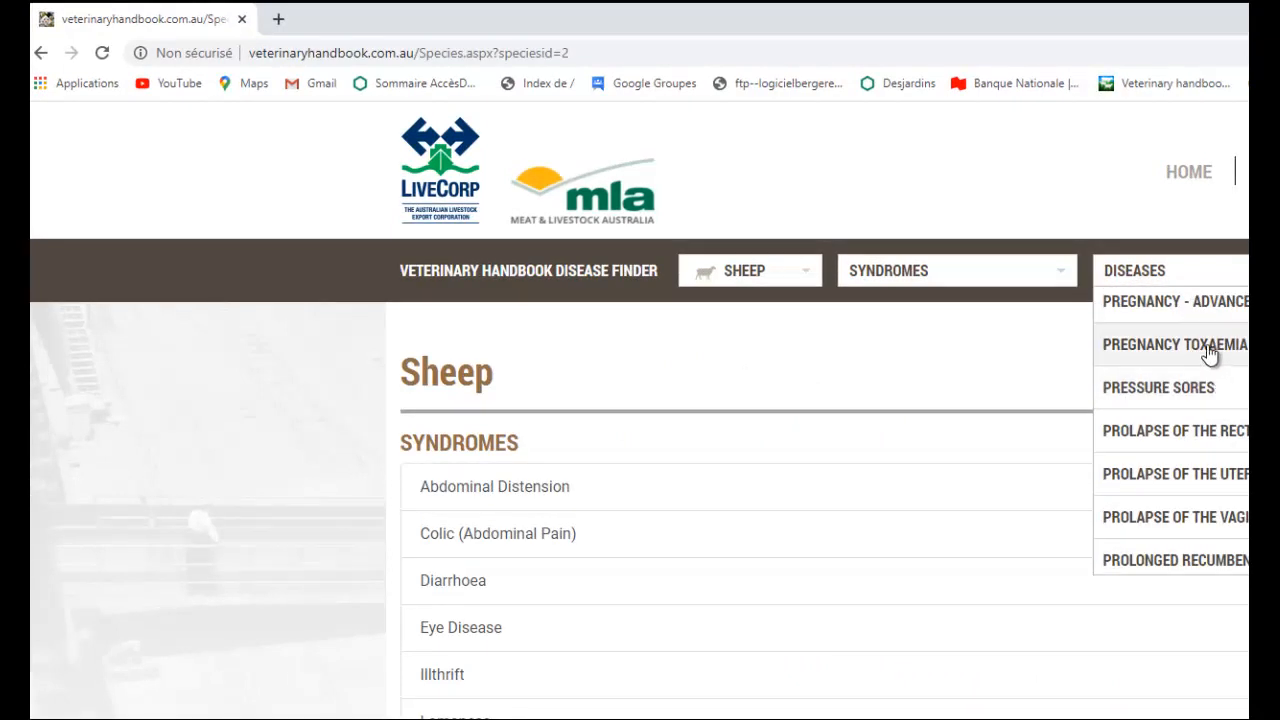
{"action": "left_click", "coordinate": [1210, 345]}
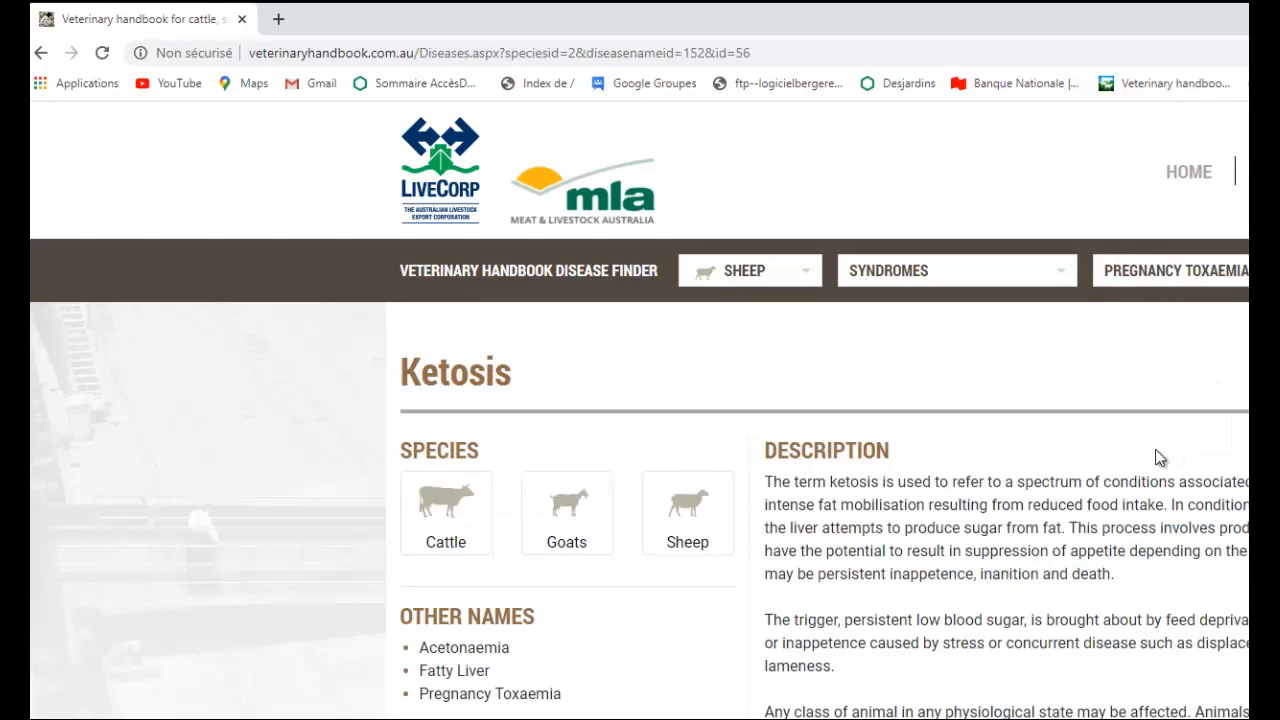
{"action": "scroll", "coordinate": [948, 520], "scroll_direction": "down", "scroll_amount": 1}
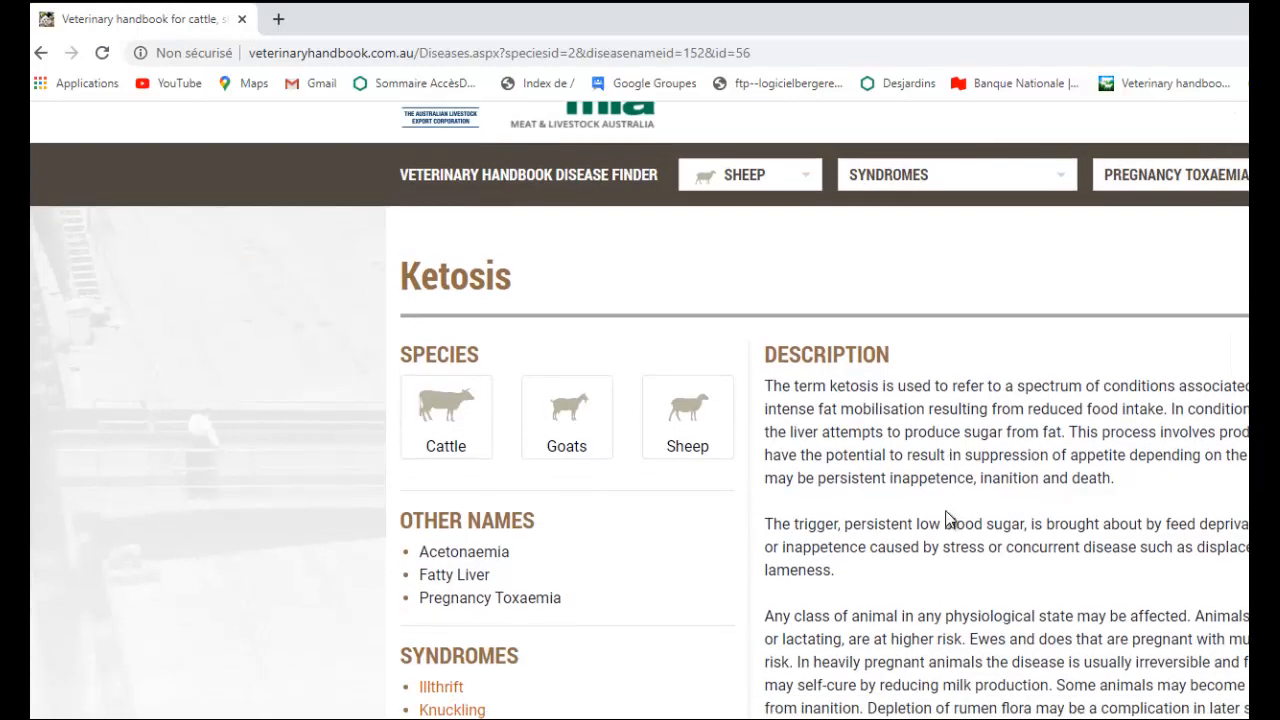
{"action": "scroll", "coordinate": [953, 478], "scroll_direction": "down", "scroll_amount": 3}
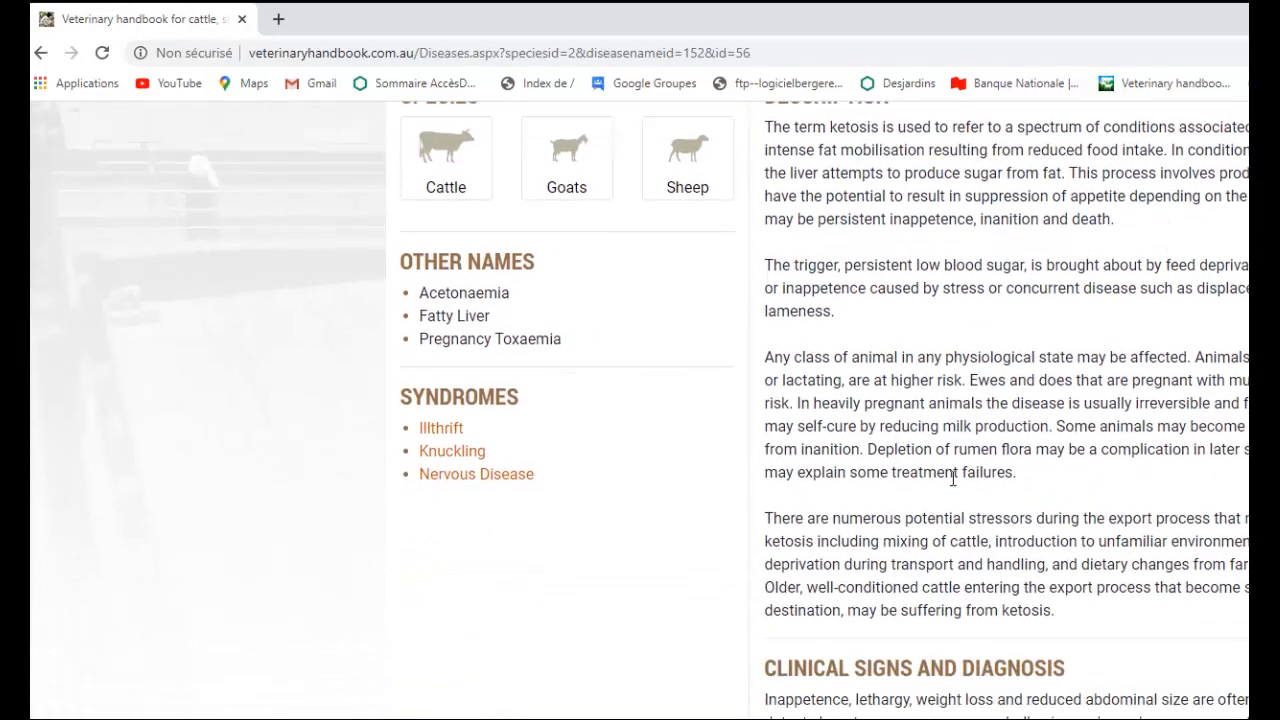
{"action": "scroll", "coordinate": [953, 478], "scroll_direction": "down", "scroll_amount": 1}
{"action": "scroll", "coordinate": [953, 483], "scroll_direction": "down", "scroll_amount": 7}
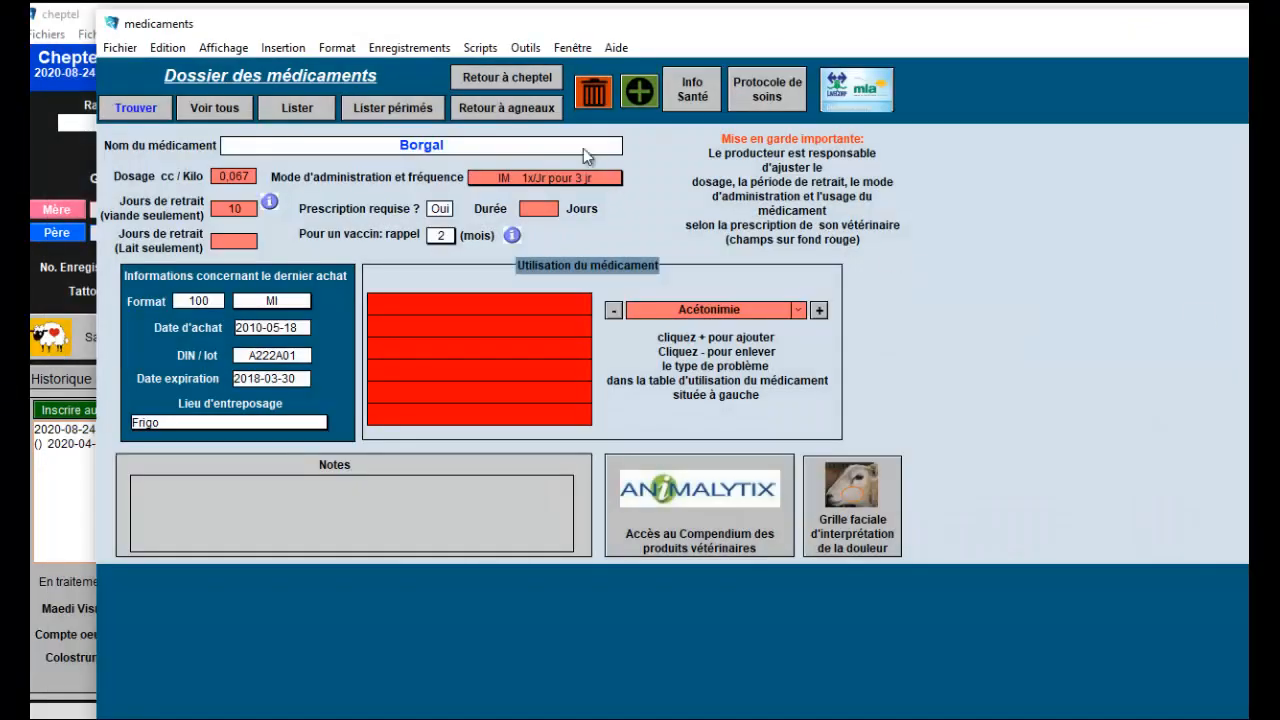
Return to the lamb records and start an intervention dated 2020-08-24 with Pneumonie as the problem category.
{"action": "left_click", "coordinate": [487, 108]}
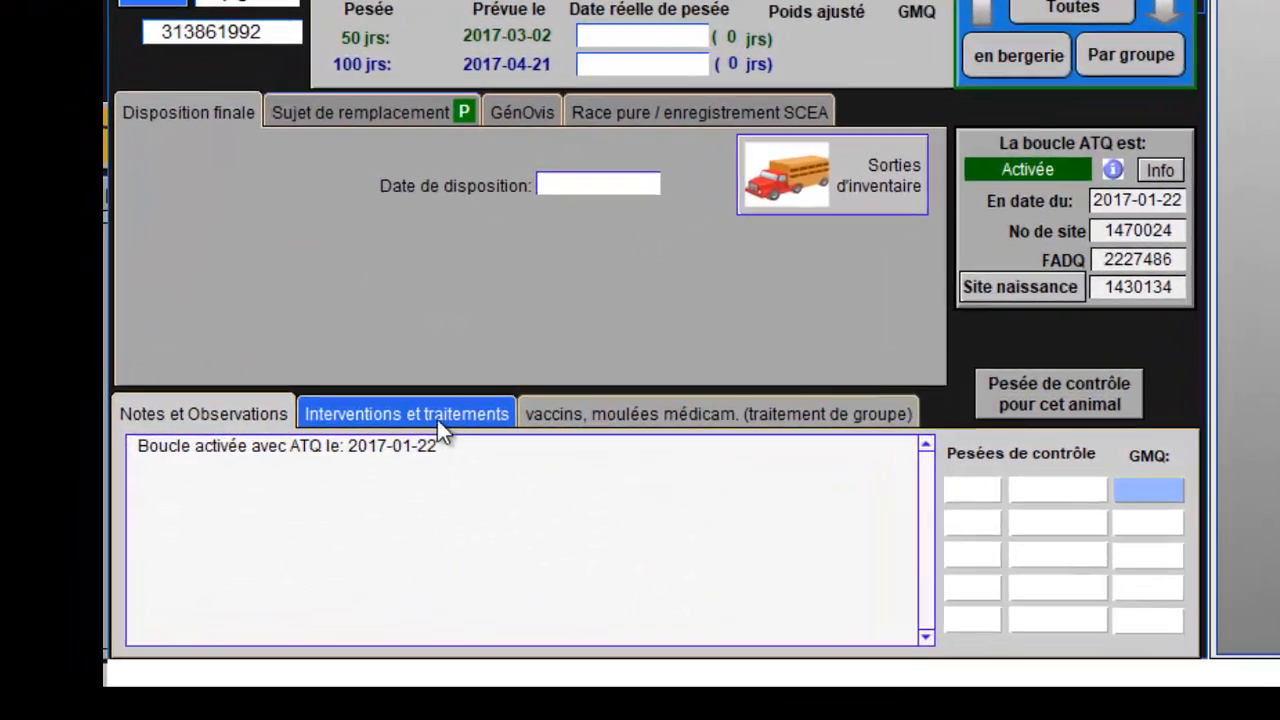
{"action": "left_click", "coordinate": [280, 540]}
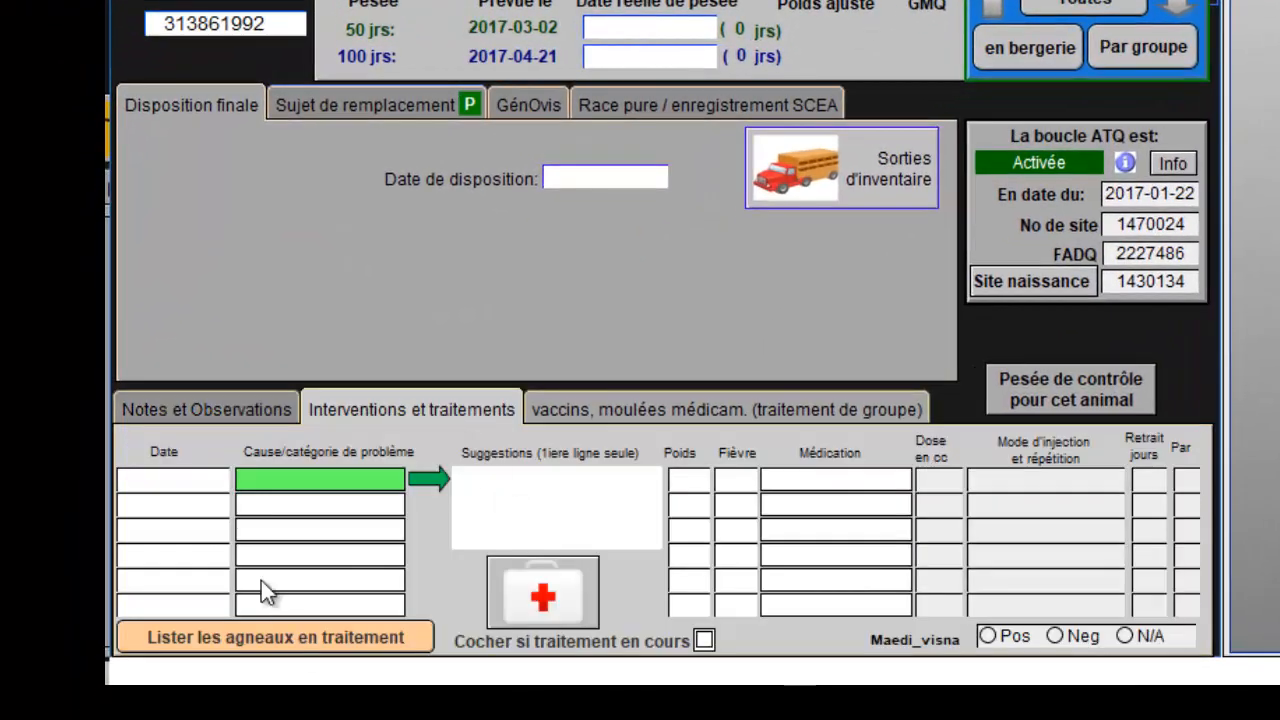
{"action": "left_click", "coordinate": [176, 480]}
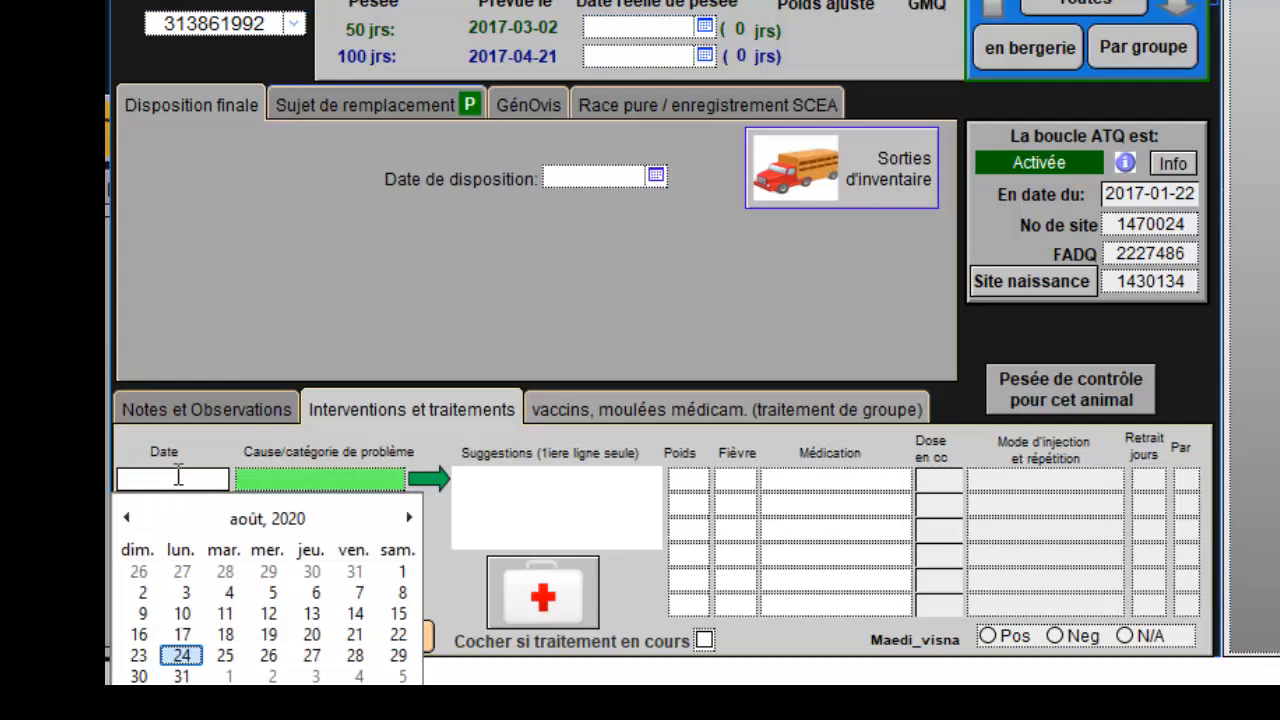
{"action": "left_click", "coordinate": [188, 658]}
{"action": "left_click", "coordinate": [350, 476]}
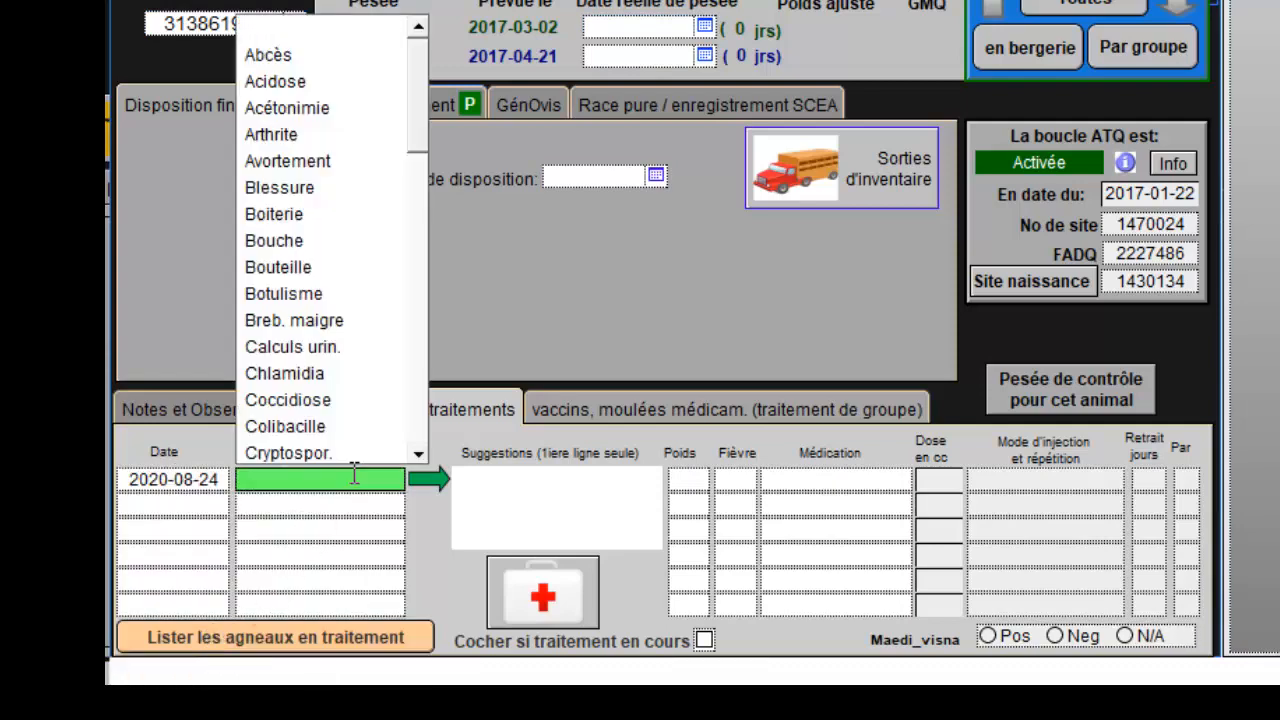
{"action": "left_click", "coordinate": [424, 408]}
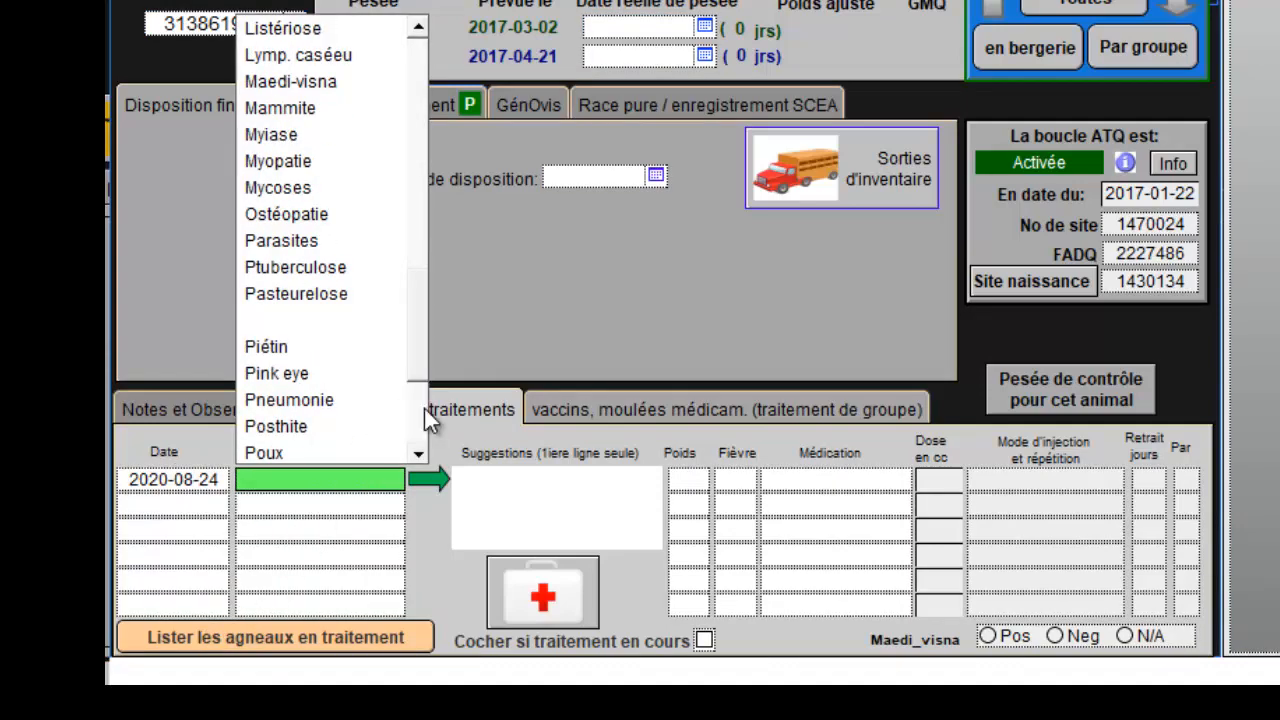
{"action": "left_click", "coordinate": [311, 400]}
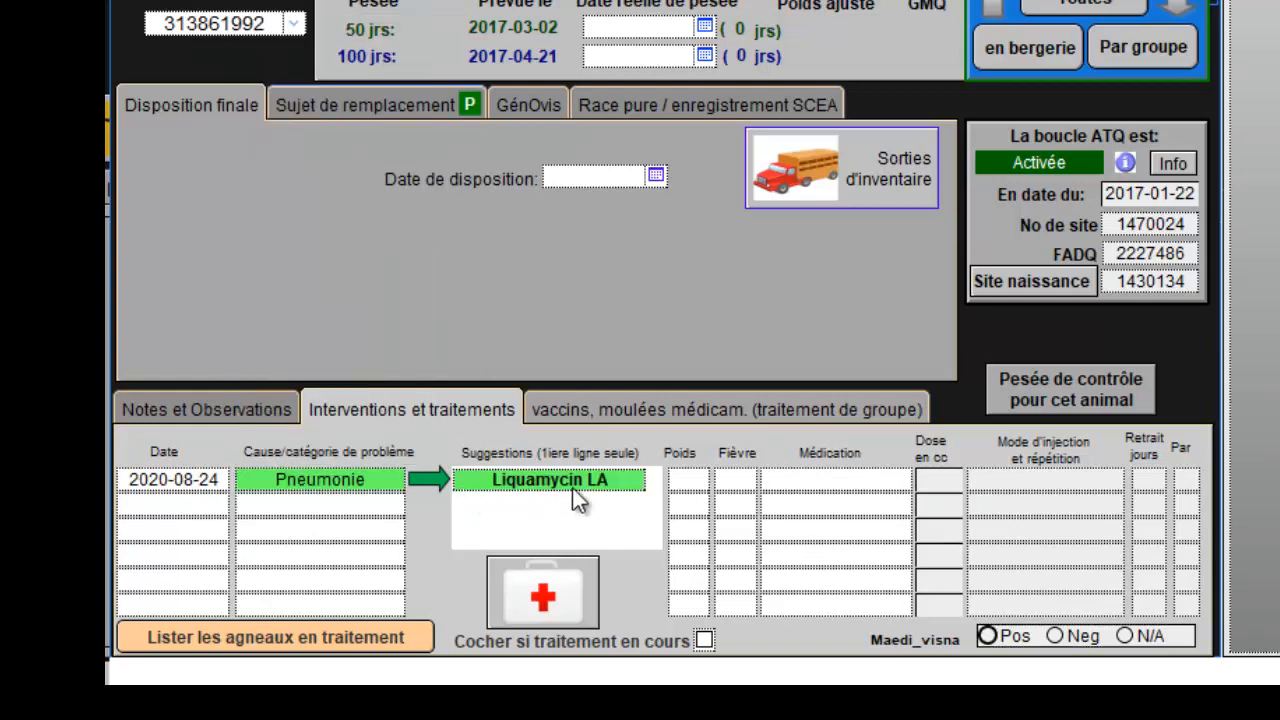
Set the lamb's weight to 15 and choose Liquamycin LA as the medication for the pneumonia treatment.
{"action": "left_click", "coordinate": [681, 482]}
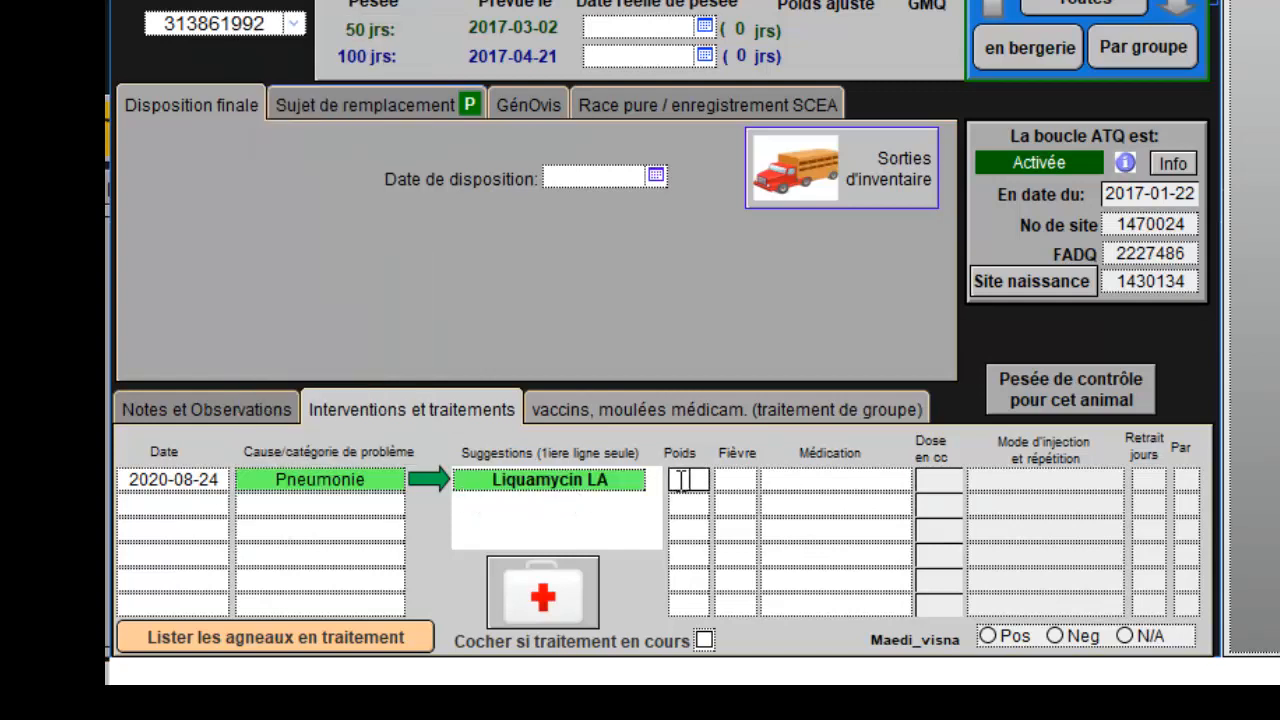
{"action": "type", "text": "15"}
{"action": "left_click", "coordinate": [790, 480]}
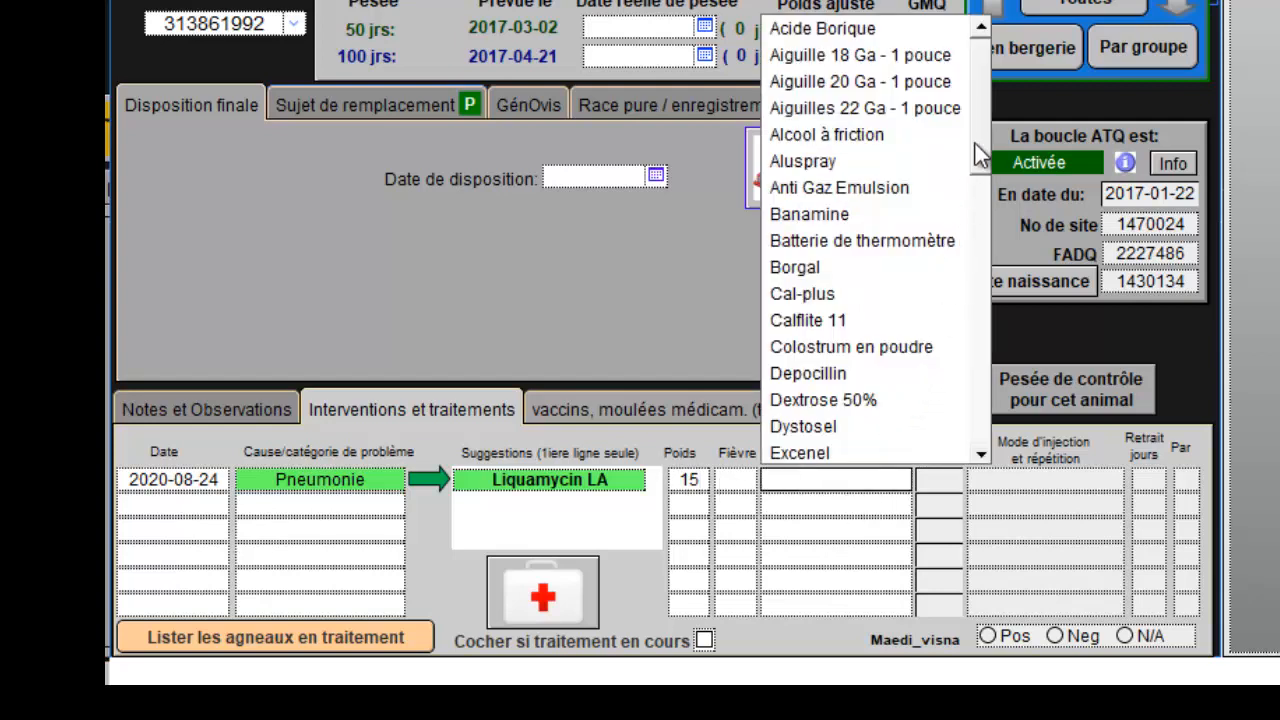
{"action": "left_click_drag", "start_coordinate": [977, 141], "coordinate": [990, 274]}
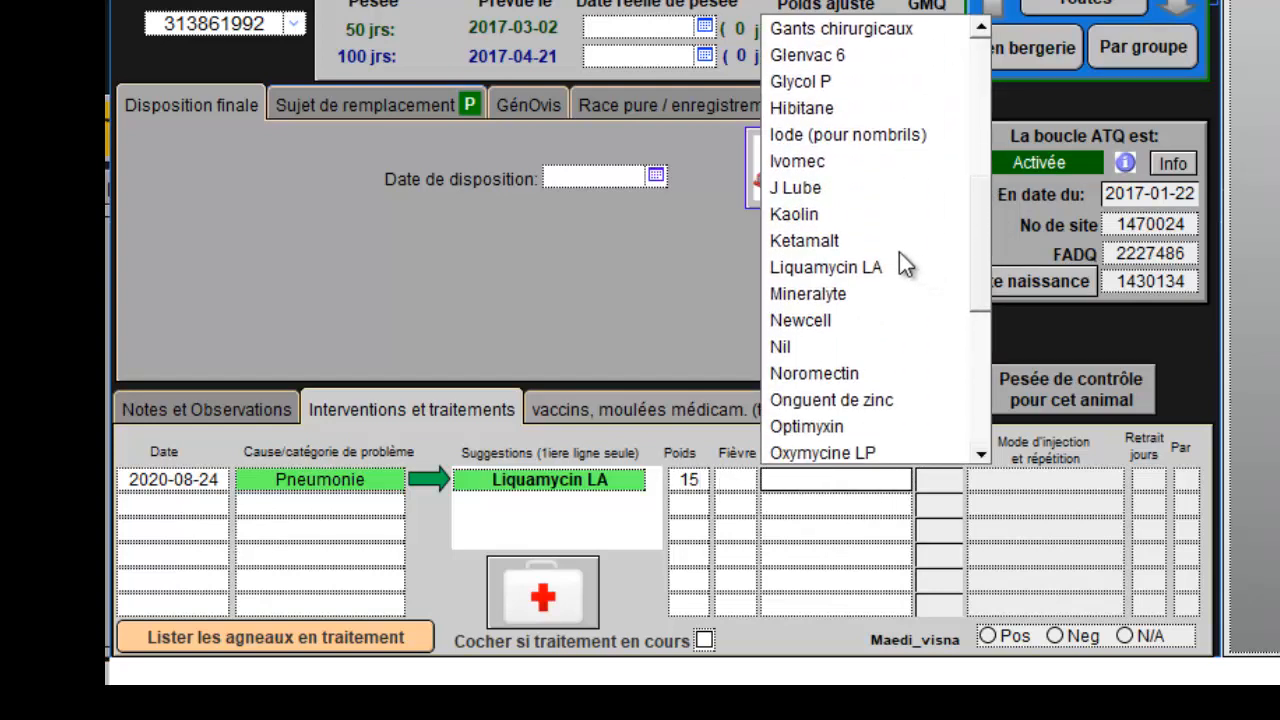
{"action": "left_click", "coordinate": [824, 267]}
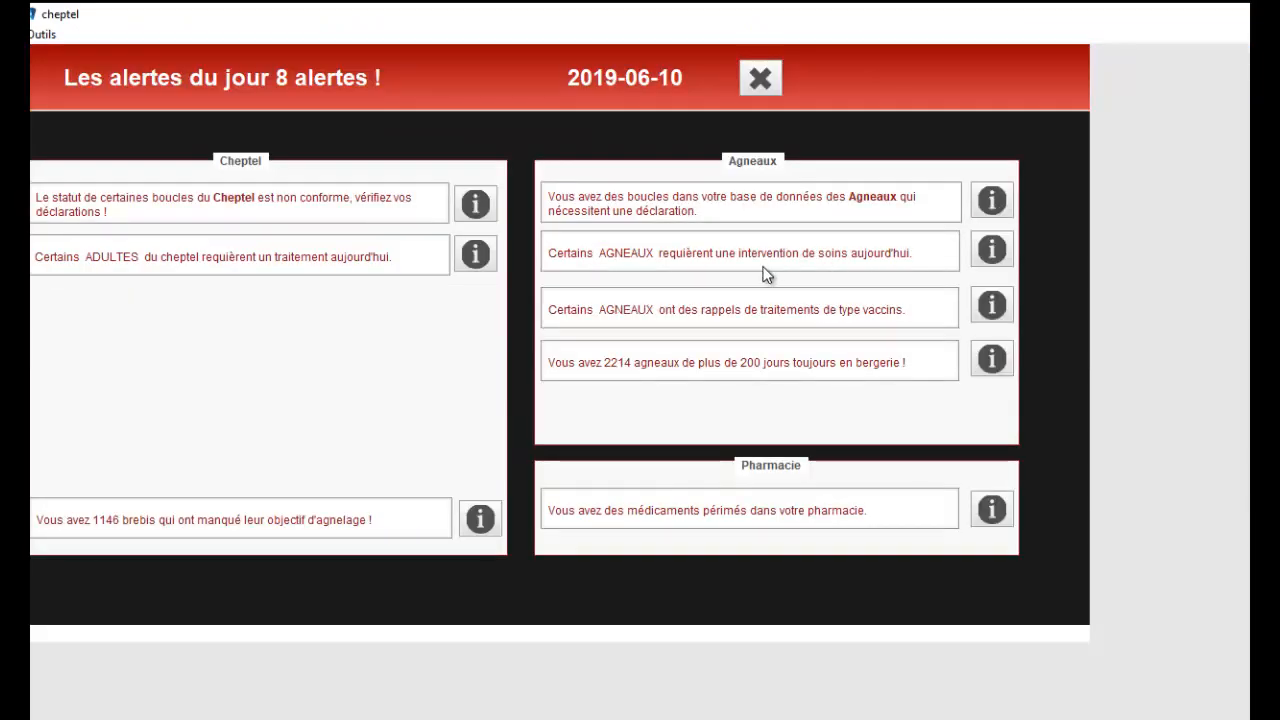
Consult the list of lambs requiring care today from the day's alerts, and close both the list and the alerts.
{"action": "left_click", "coordinate": [991, 249]}
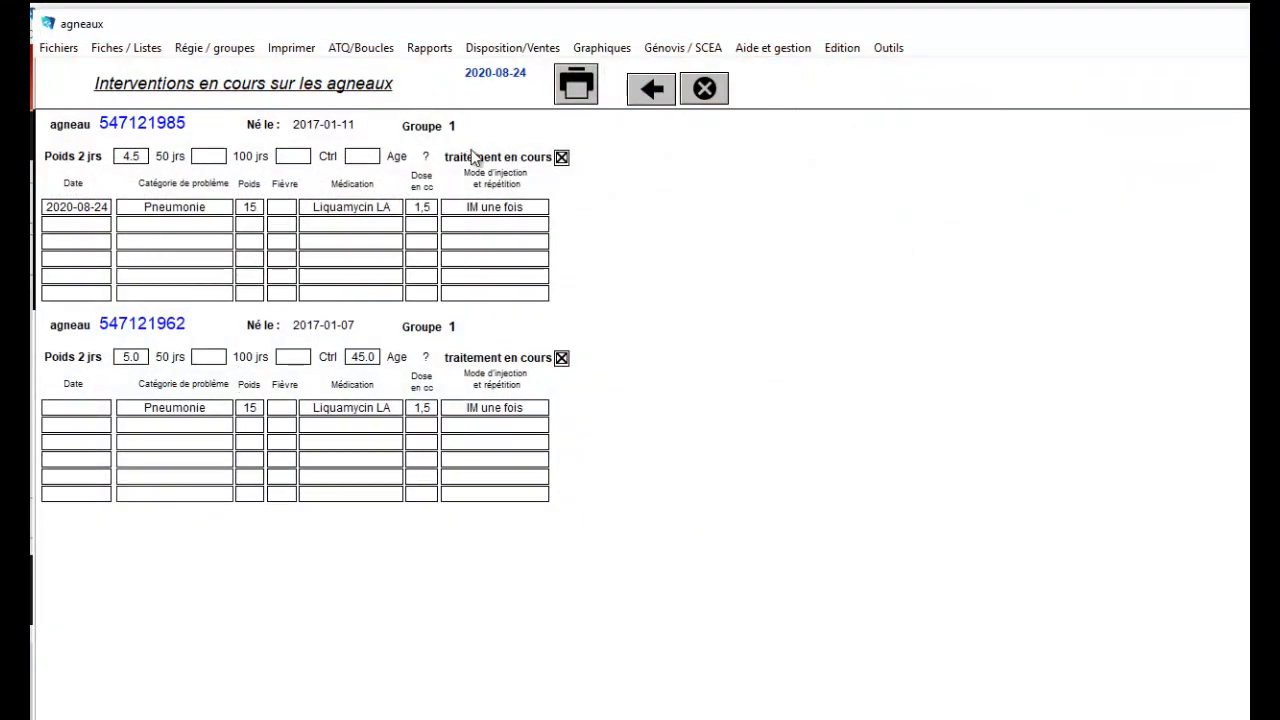
{"action": "left_click", "coordinate": [705, 88]}
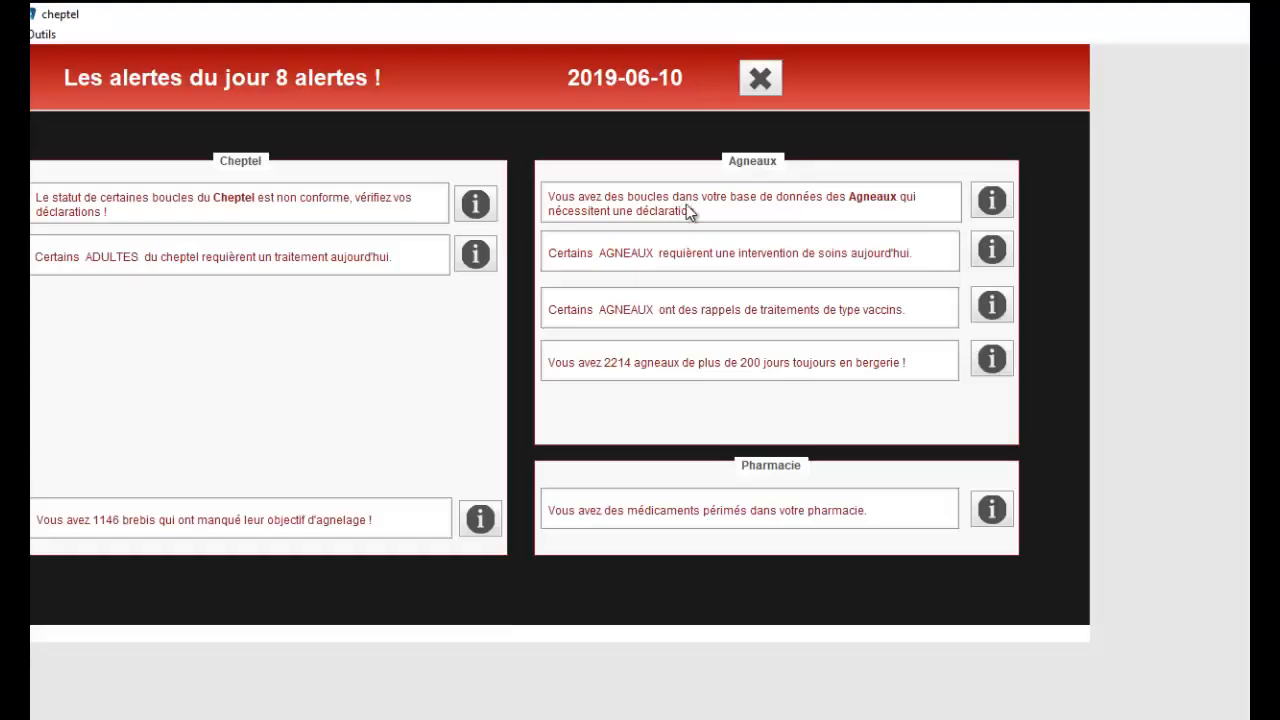
{"action": "left_click", "coordinate": [742, 84]}
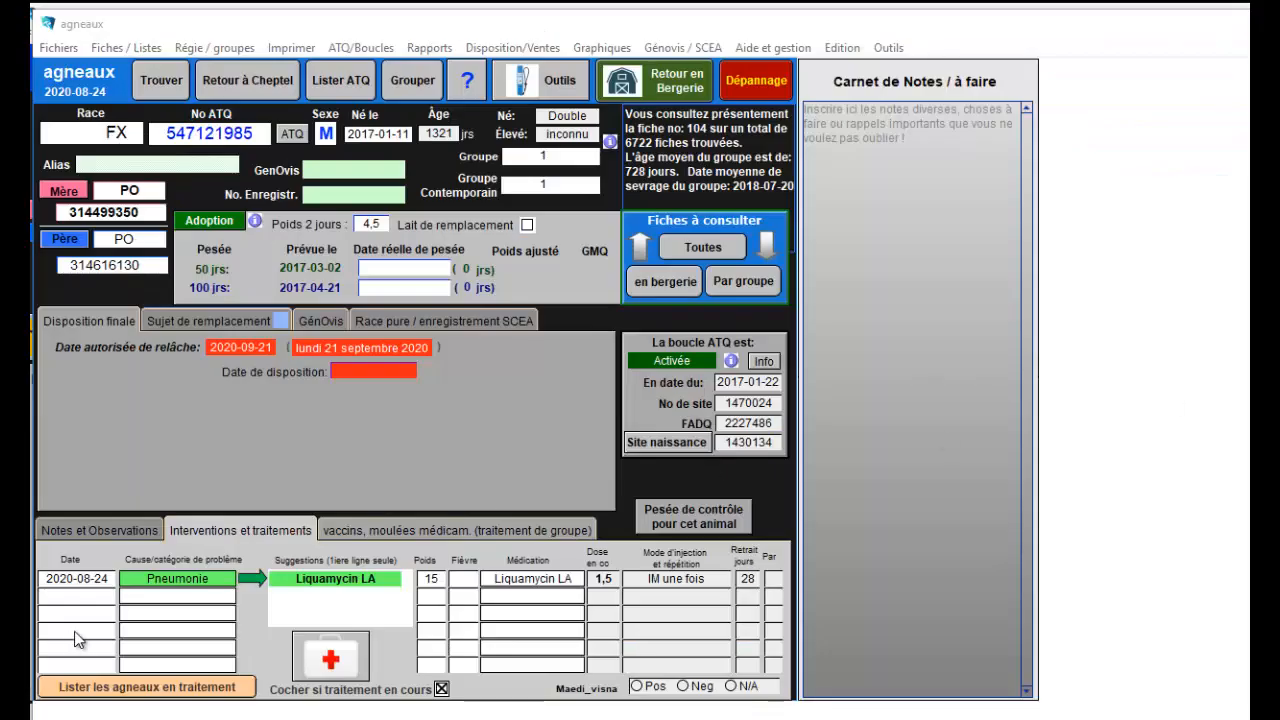
Add a second treatment line for the lamb dated 2020-08-24 with weight 15 and Oxyvet 200 LA as the medication.
{"action": "left_click", "coordinate": [431, 595]}
{"action": "type", "text": "15"}
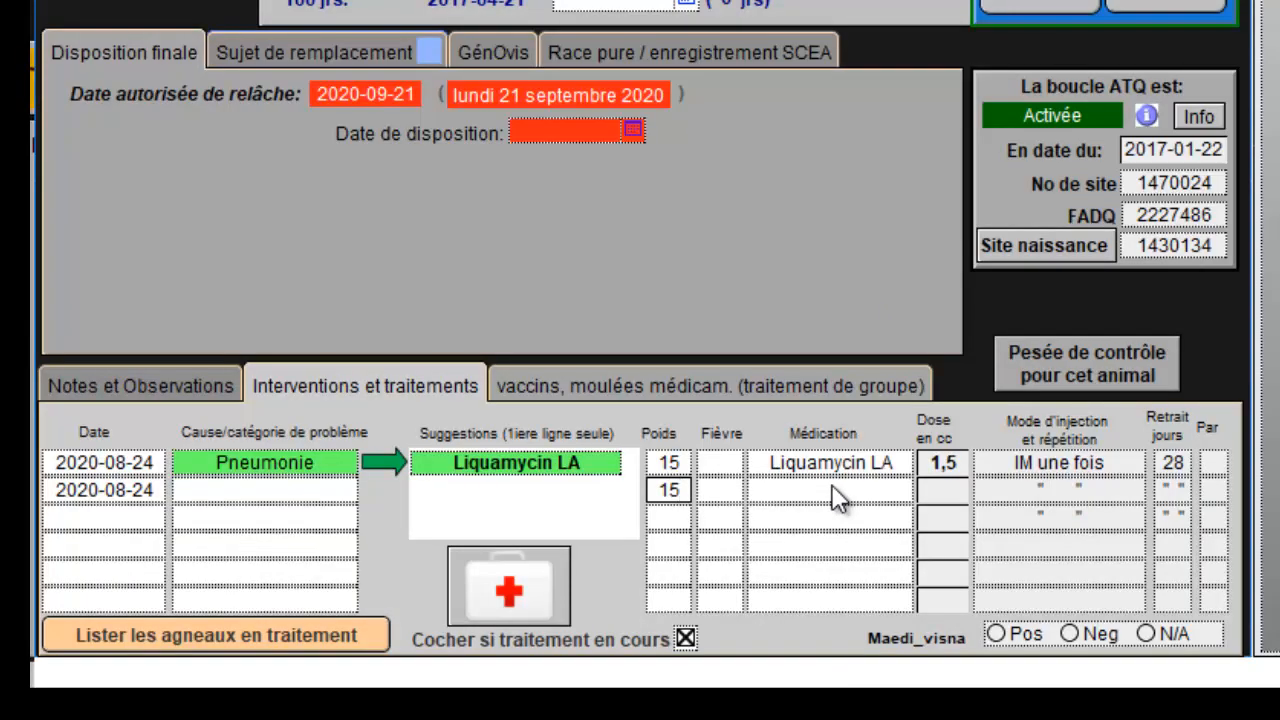
{"action": "left_click", "coordinate": [838, 497]}
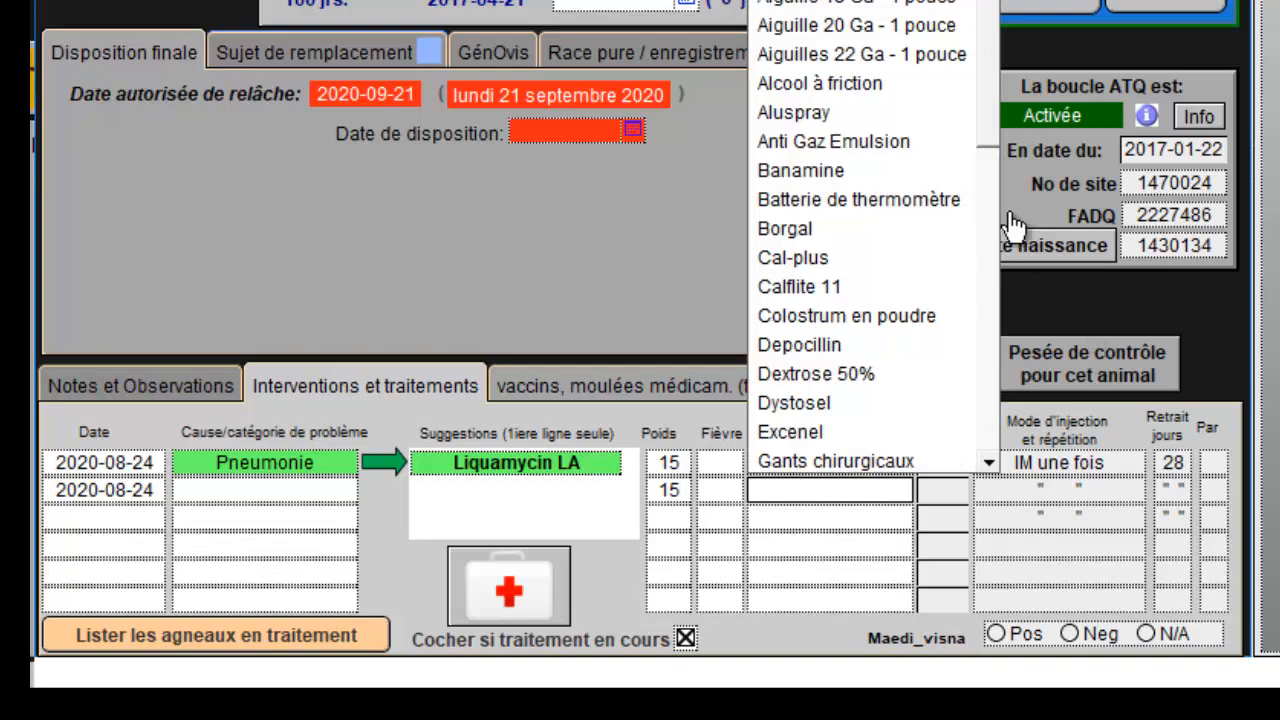
{"action": "left_click_drag", "start_coordinate": [990, 118], "coordinate": [1005, 343]}
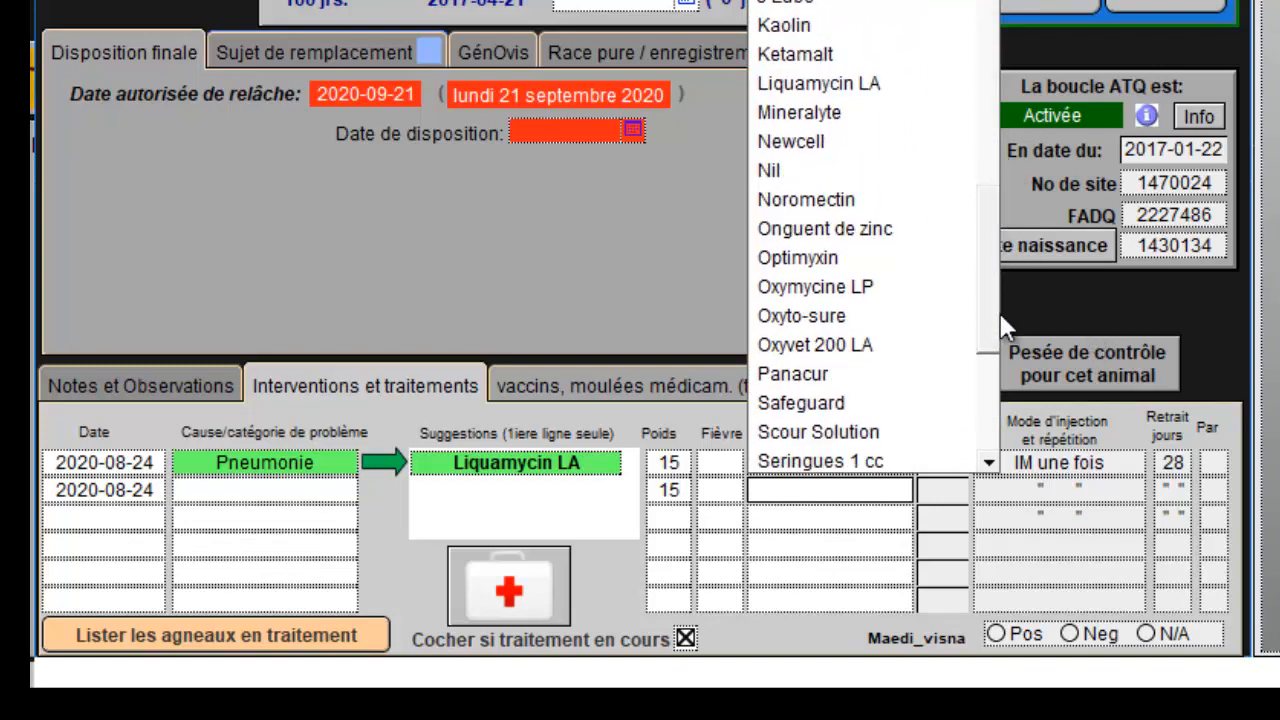
{"action": "left_click", "coordinate": [845, 344]}
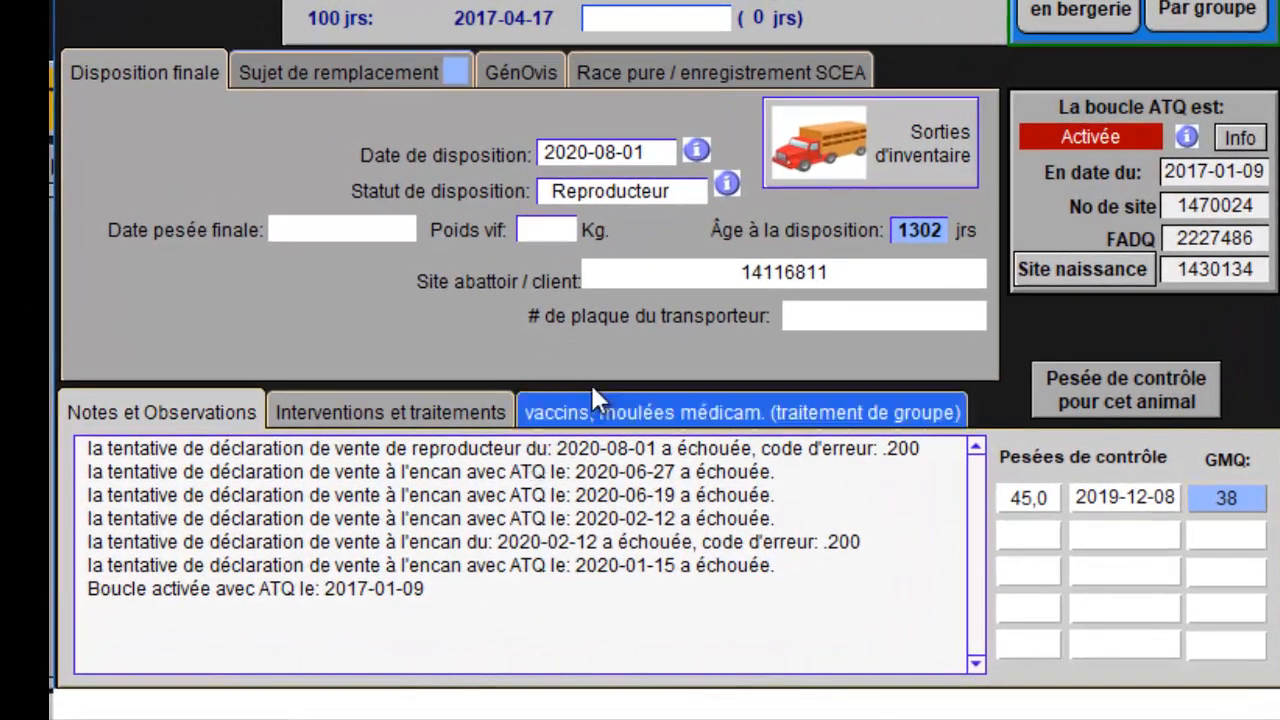
Consult the lamb's group treatments and the list of vaccine and other treatment reminders, and return to the lamb record.
{"action": "left_click", "coordinate": [598, 408]}
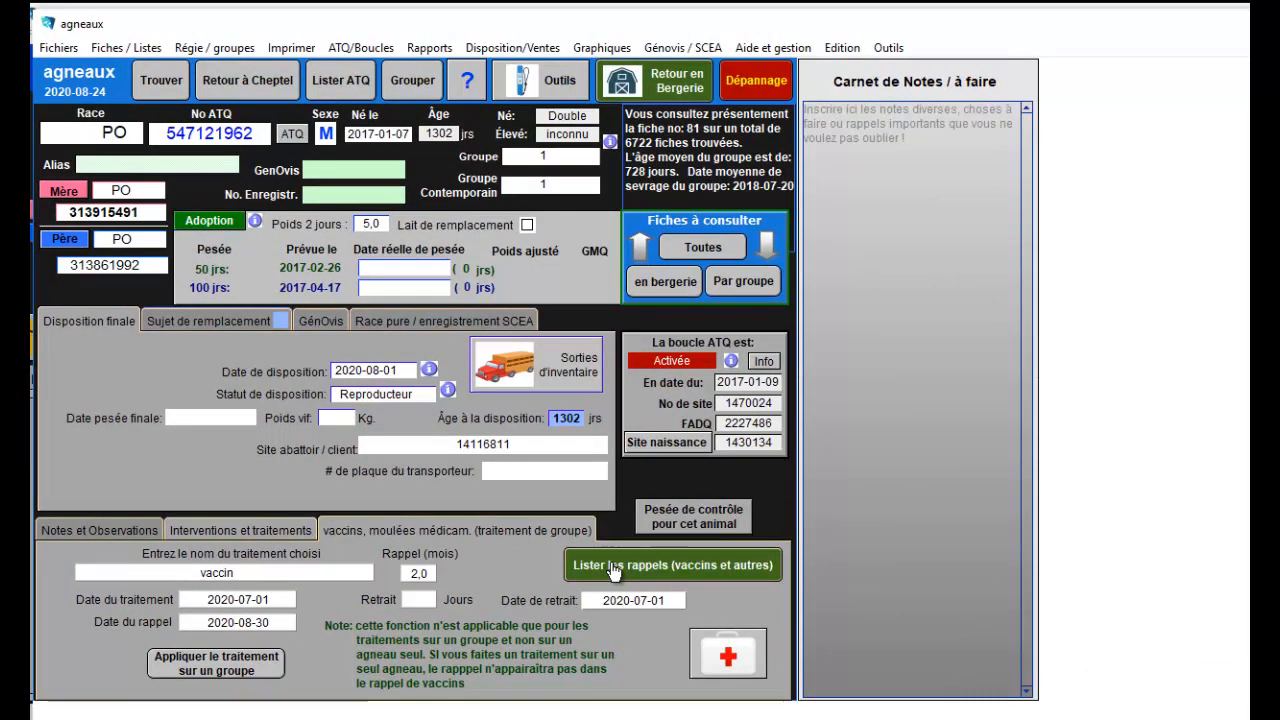
{"action": "left_click", "coordinate": [612, 565]}
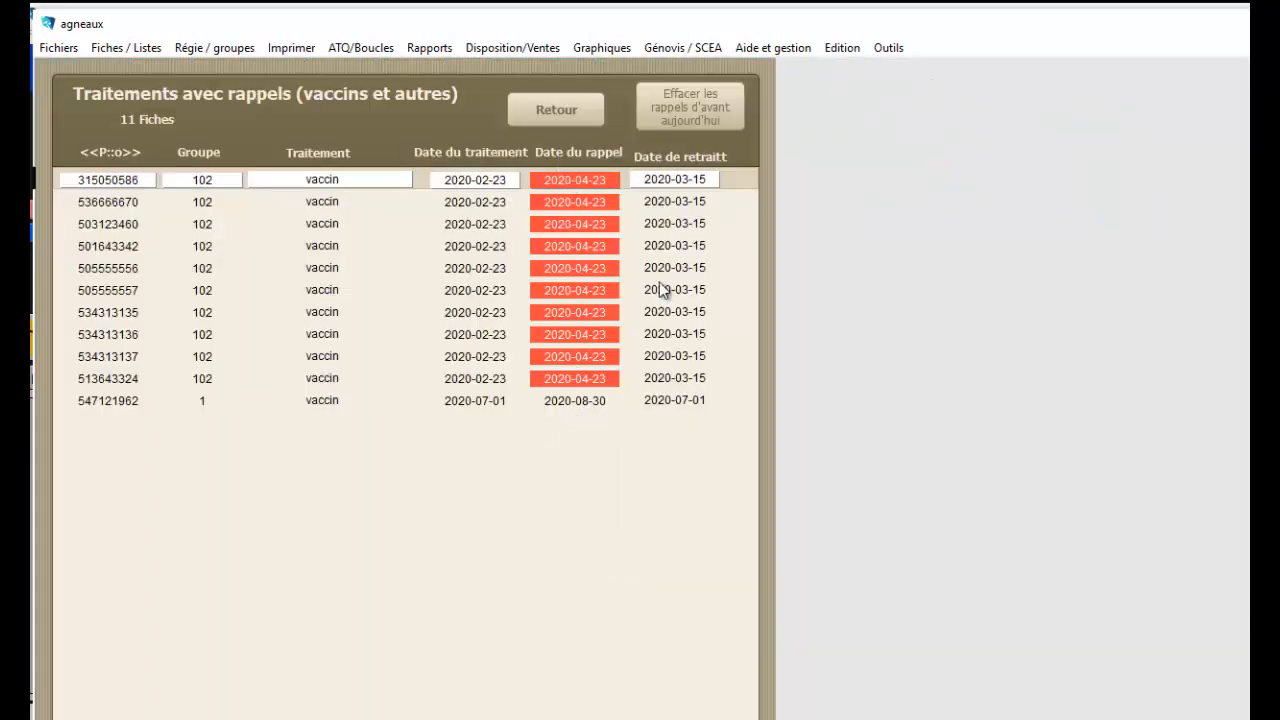
{"action": "left_click", "coordinate": [547, 119]}
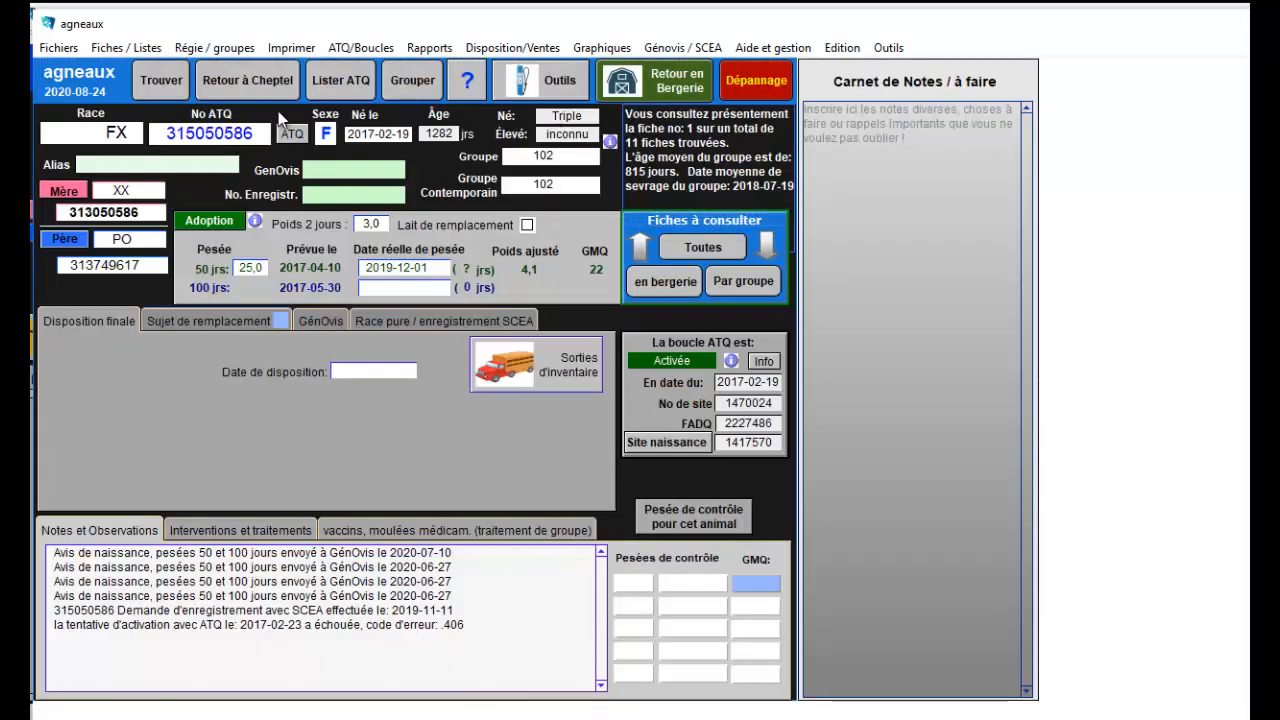
Return to the flock records and review the ewes under treatment, the expired medications and the current reminders.
{"action": "left_click", "coordinate": [268, 82]}
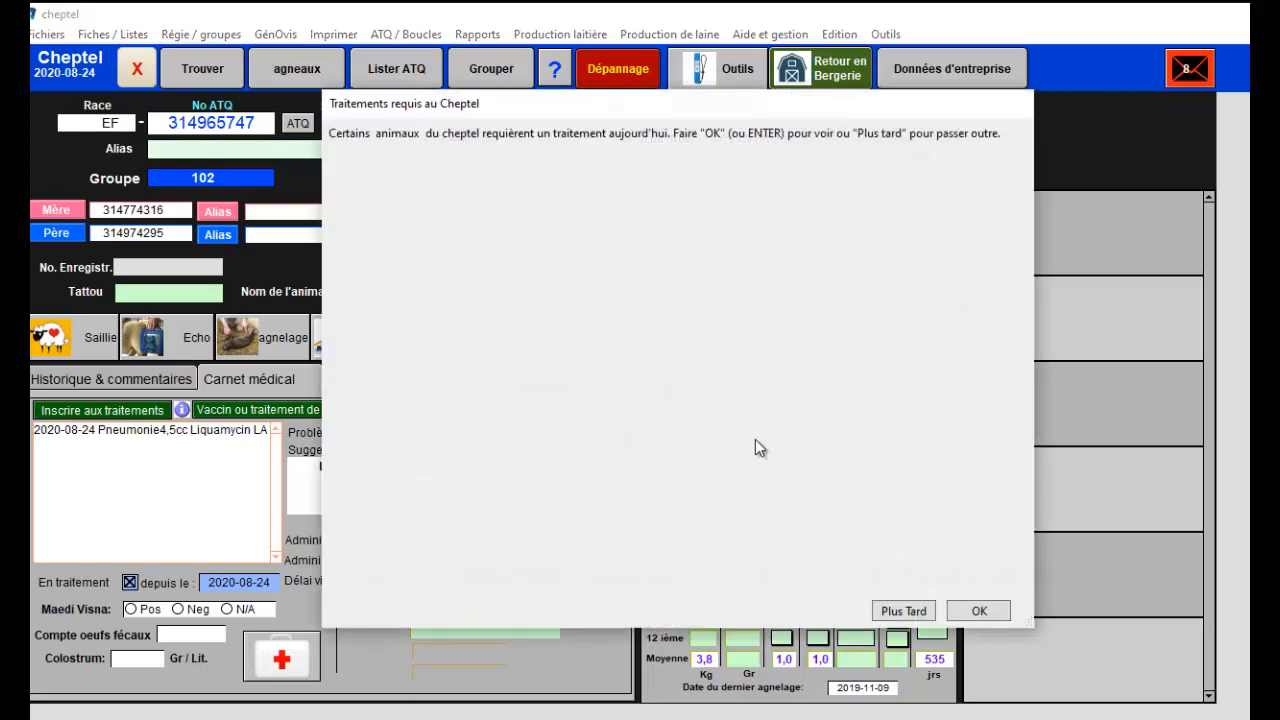
{"action": "left_click", "coordinate": [975, 615]}
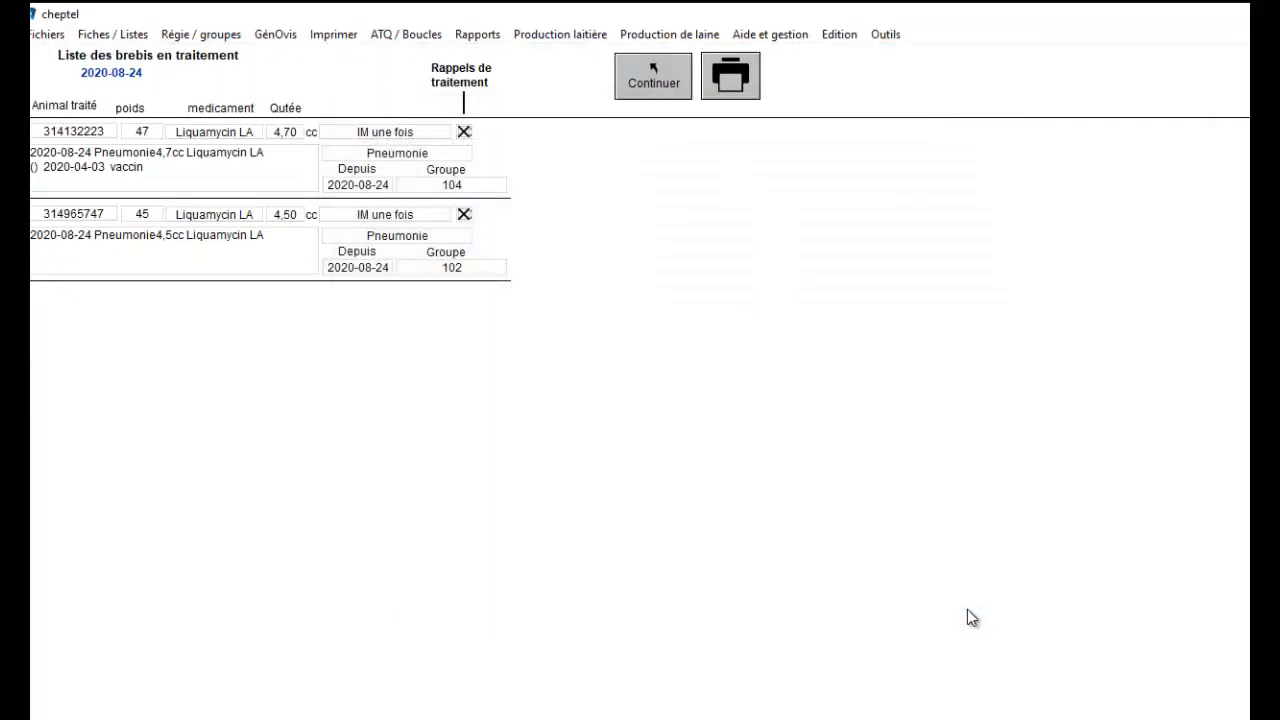
{"action": "left_click", "coordinate": [652, 73]}
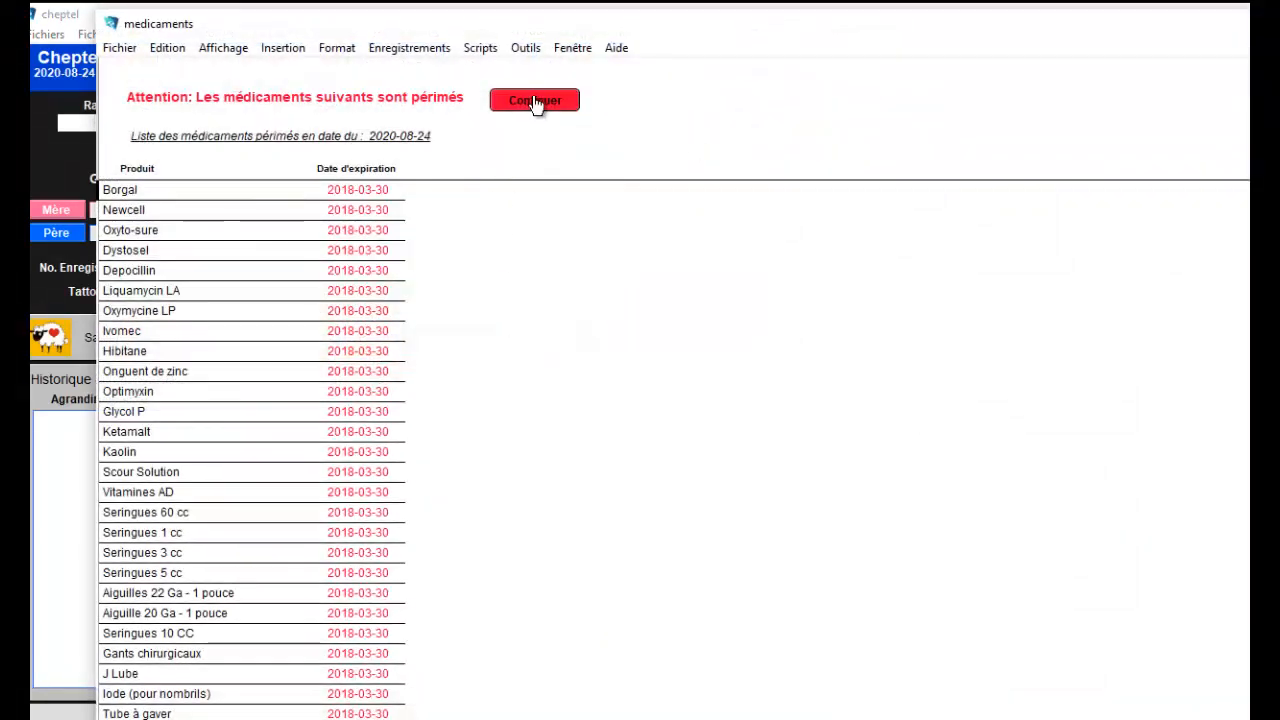
{"action": "left_click", "coordinate": [534, 104]}
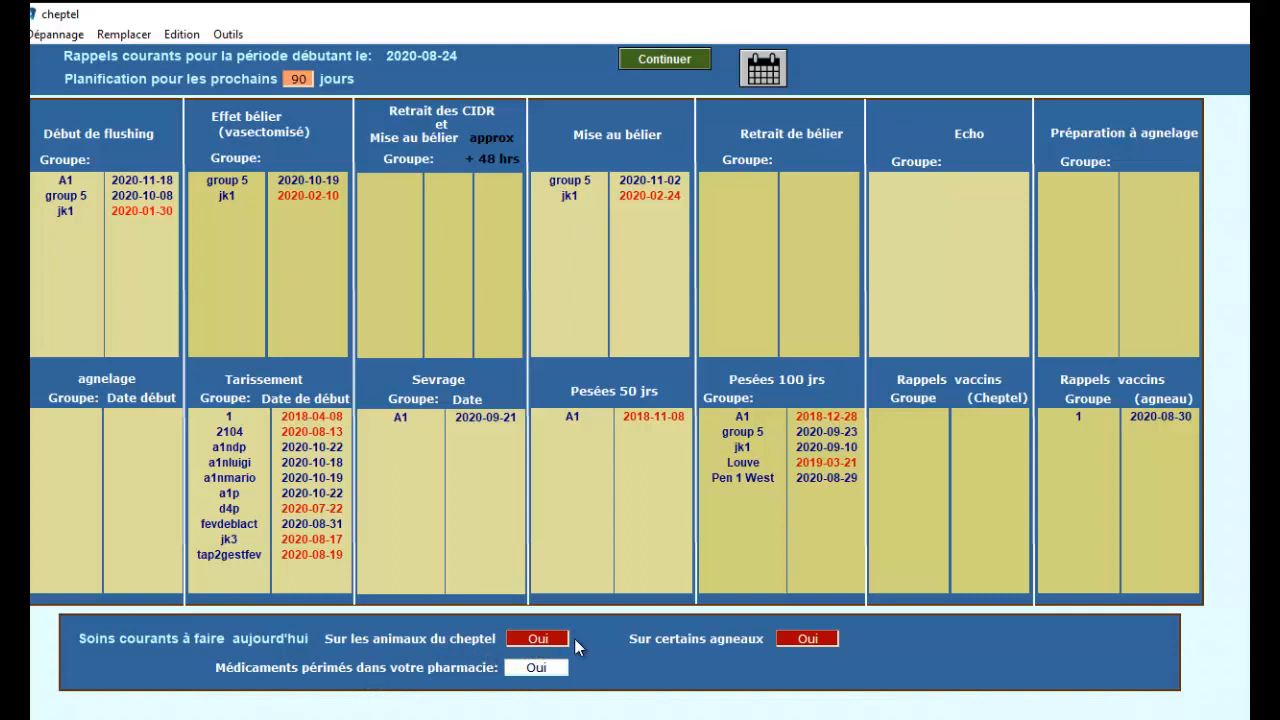
{"action": "left_click", "coordinate": [664, 60]}
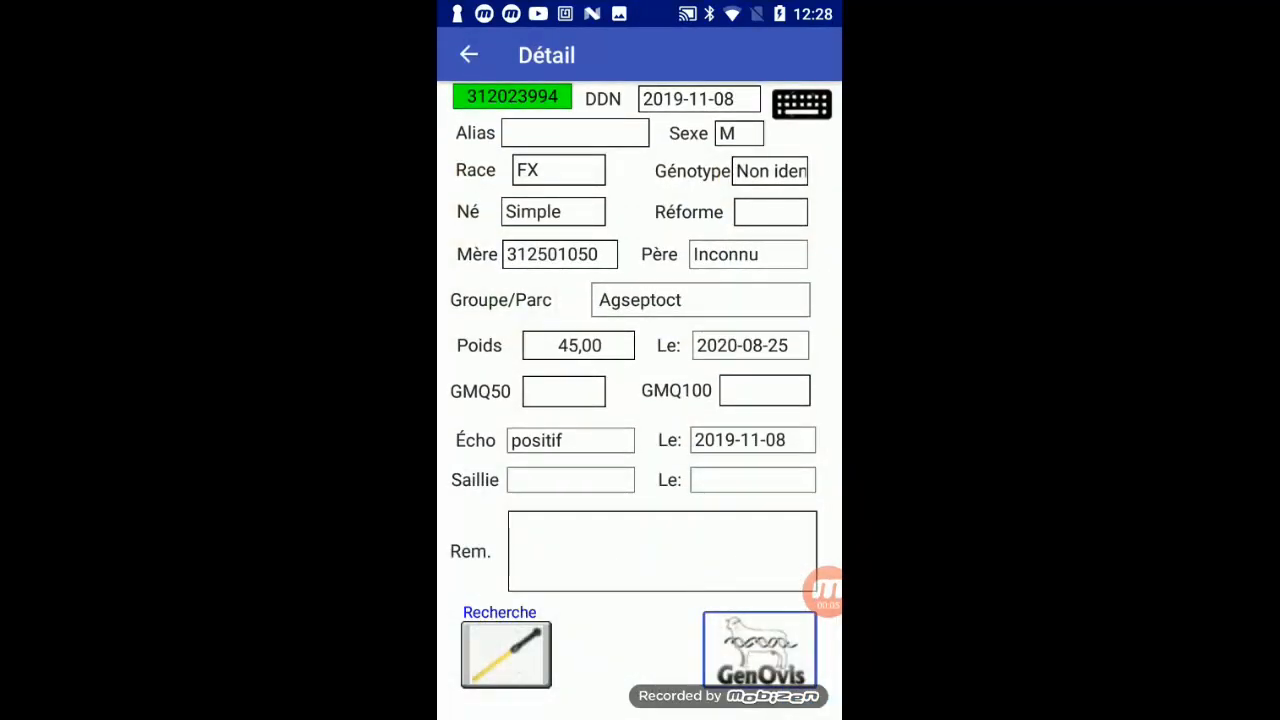
In the AndrOvin mobile app, open the animal's medical treatment form and choose Blessure as the disease and Liquamycin LA as medication 1.
{"action": "left_click_drag", "start_coordinate": [450, 390], "coordinate": [780, 390]}
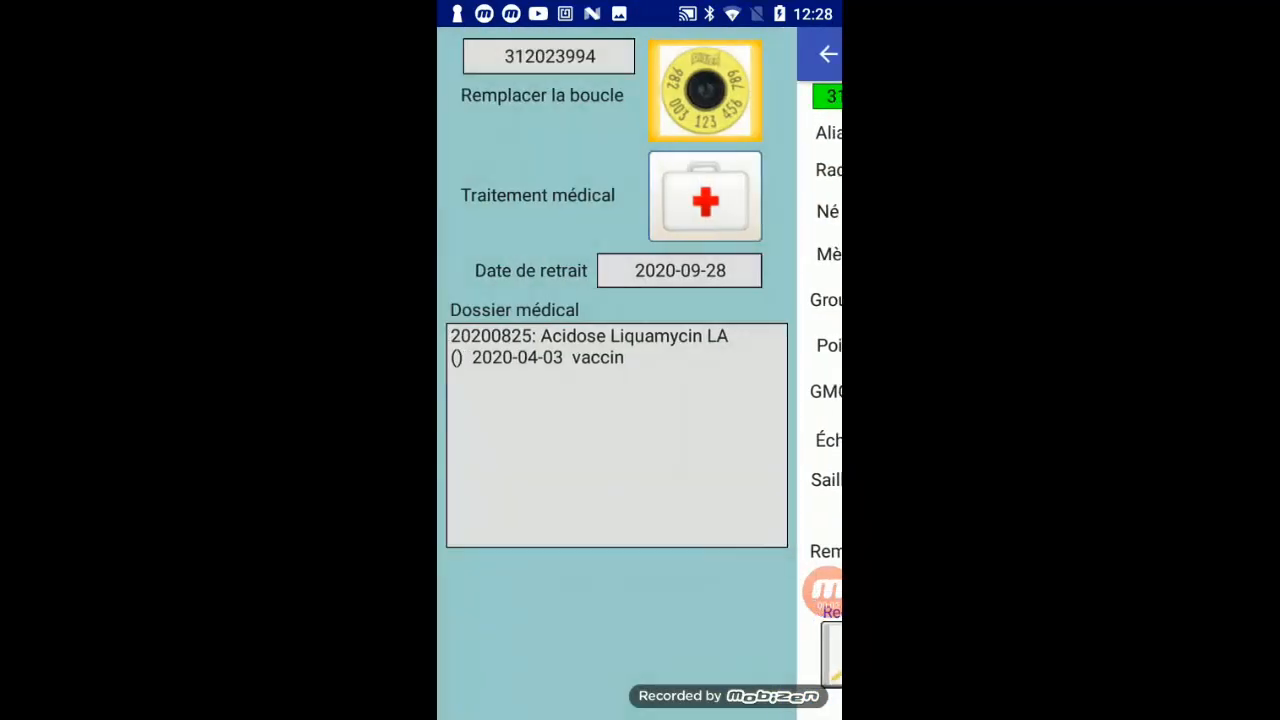
{"action": "left_click", "coordinate": [705, 196]}
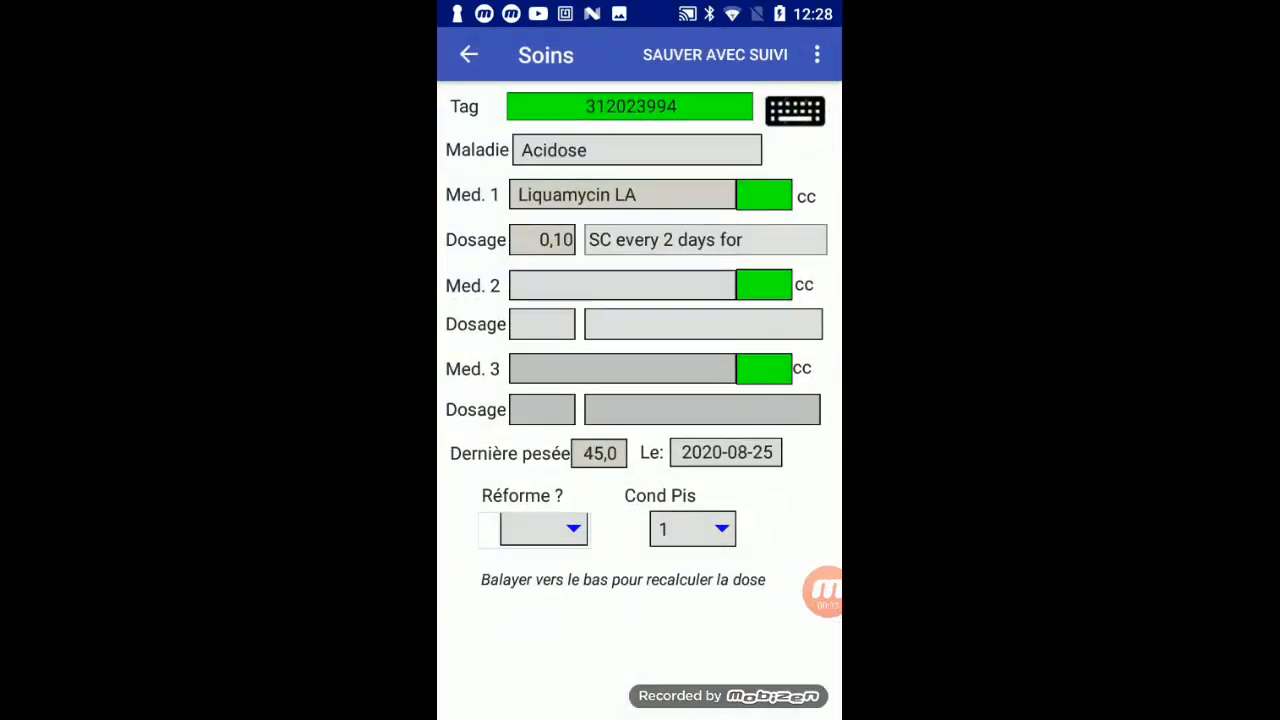
{"action": "left_click", "coordinate": [637, 150]}
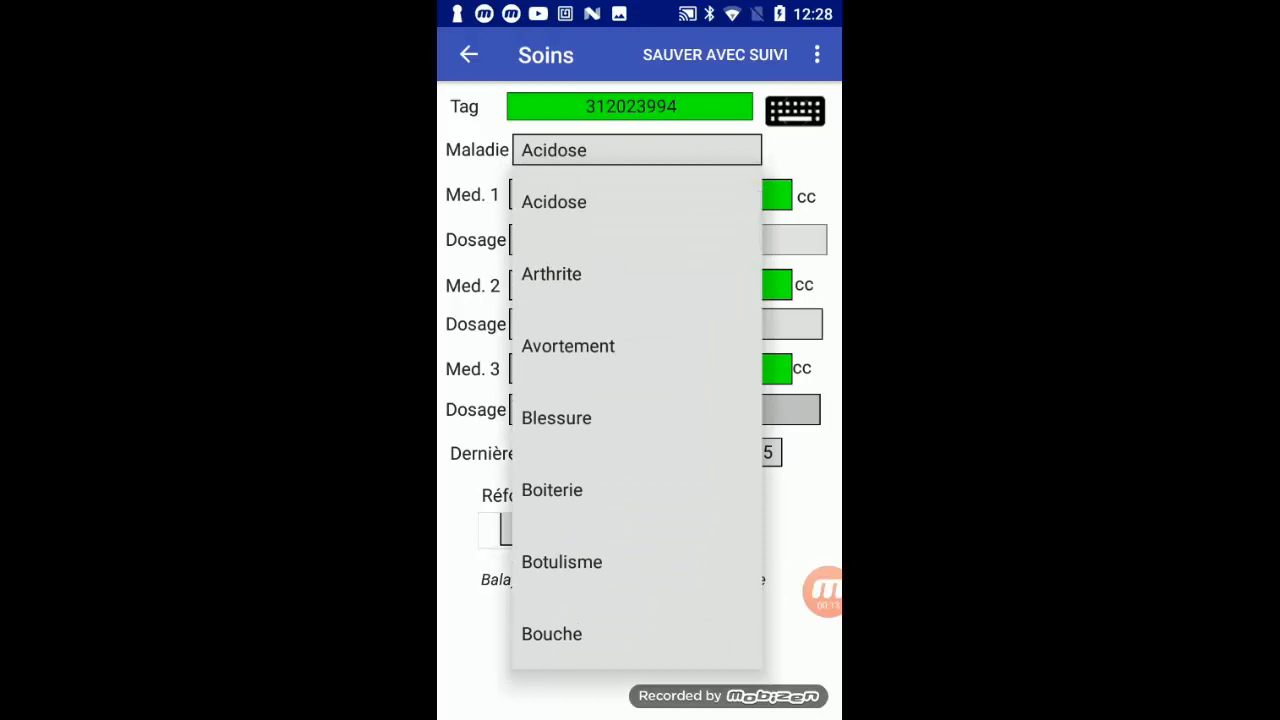
{"action": "left_click", "coordinate": [556, 418]}
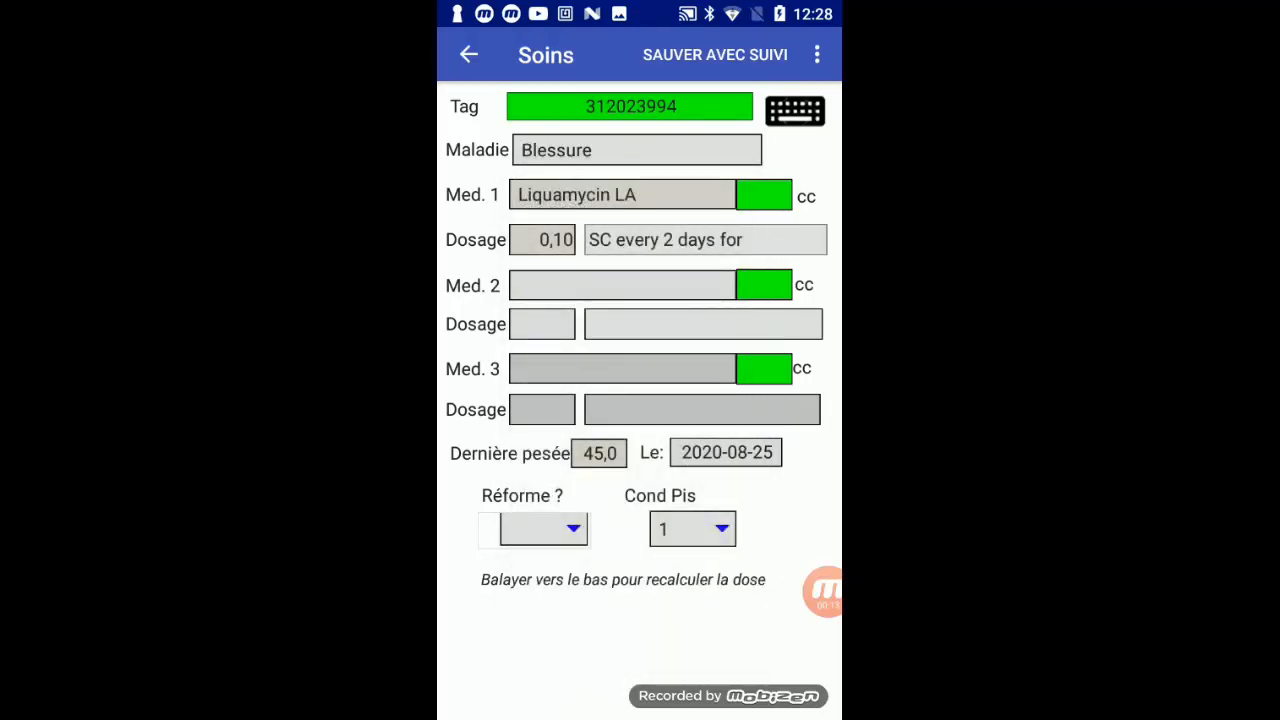
{"action": "left_click", "coordinate": [620, 195]}
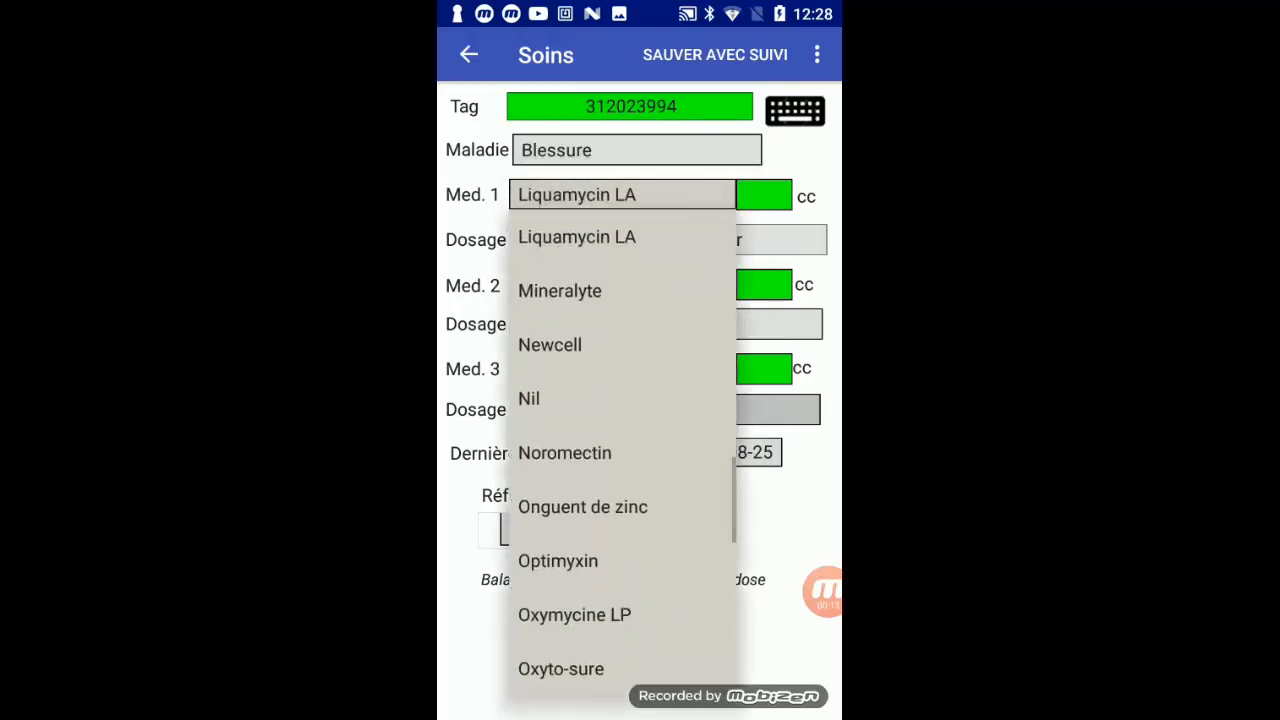
{"action": "left_click", "coordinate": [577, 237]}
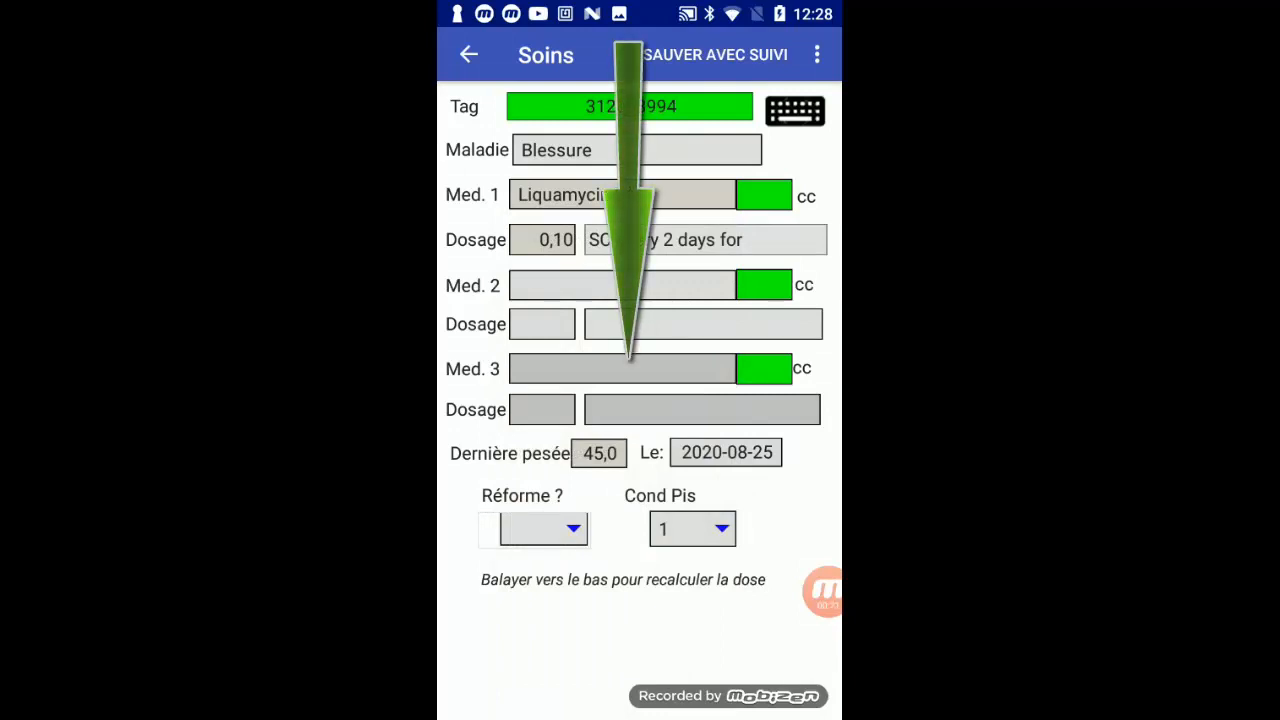
Recalculate the Liquamycin LA dose from the animal's weight and save the treatment with follow-up.
{"action": "left_click_drag", "start_coordinate": [628, 190], "coordinate": [628, 358]}
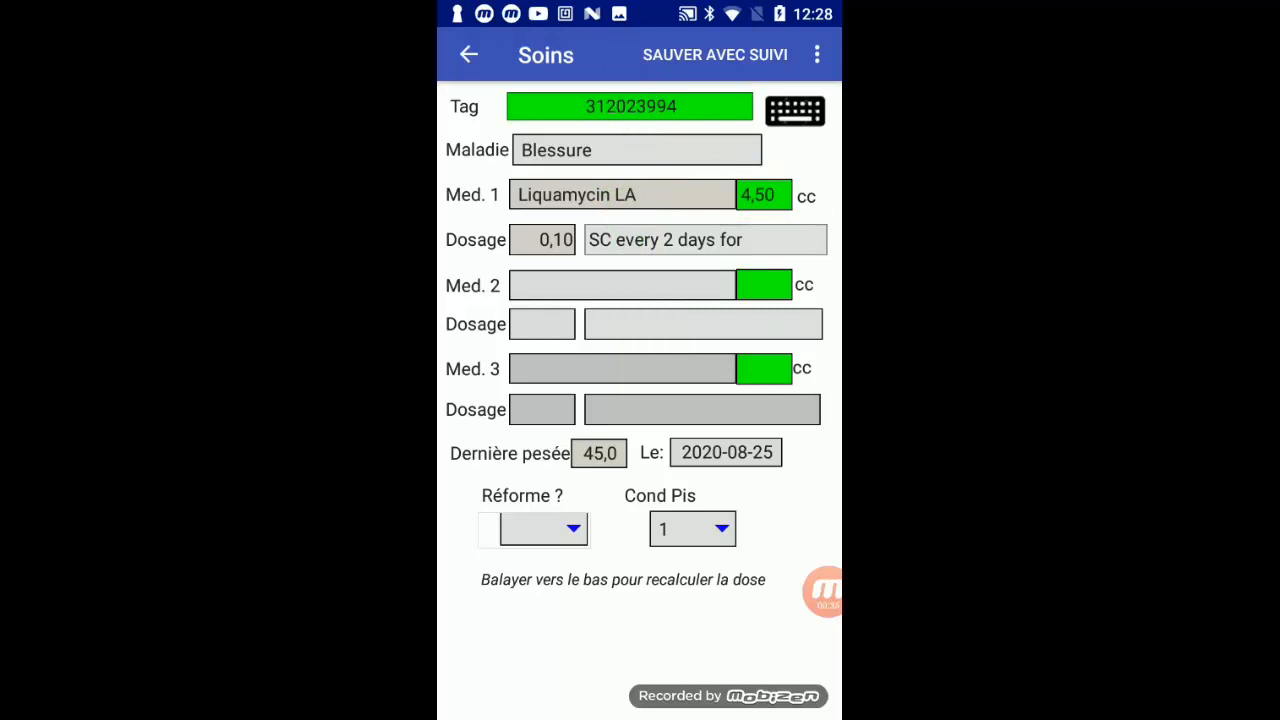
{"action": "left_click", "coordinate": [715, 55]}
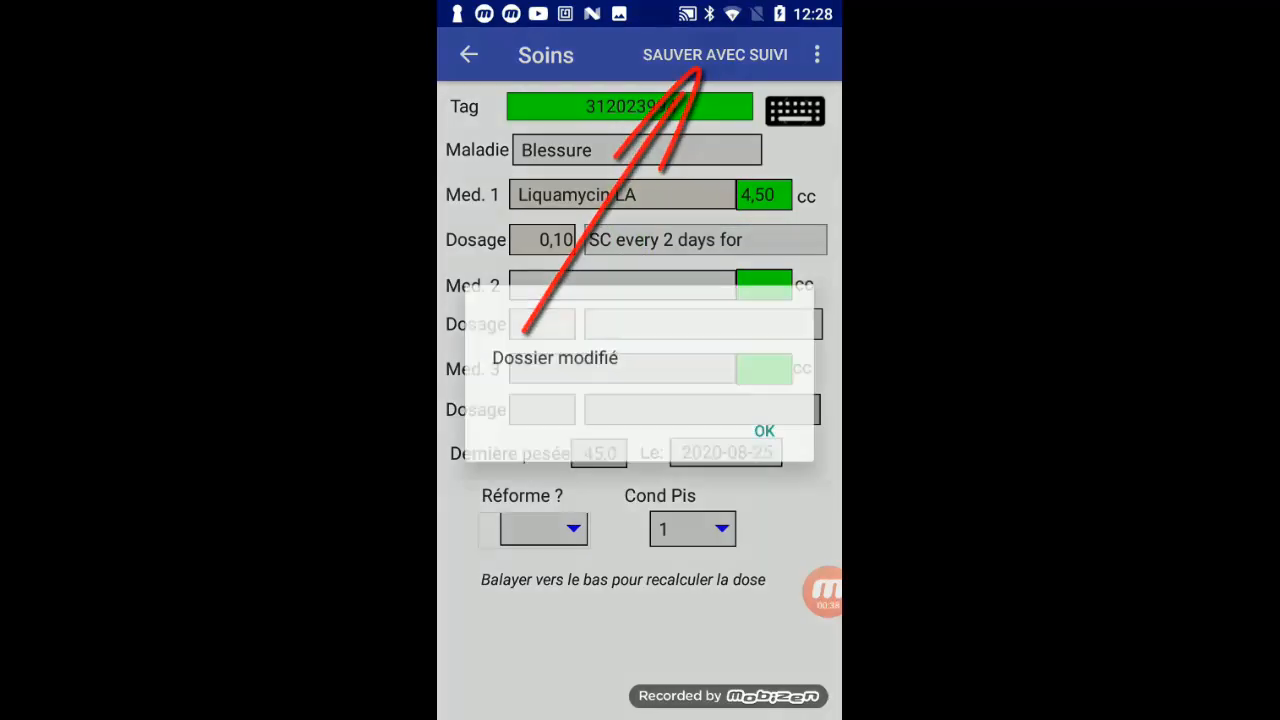
{"action": "left_click", "coordinate": [766, 433]}
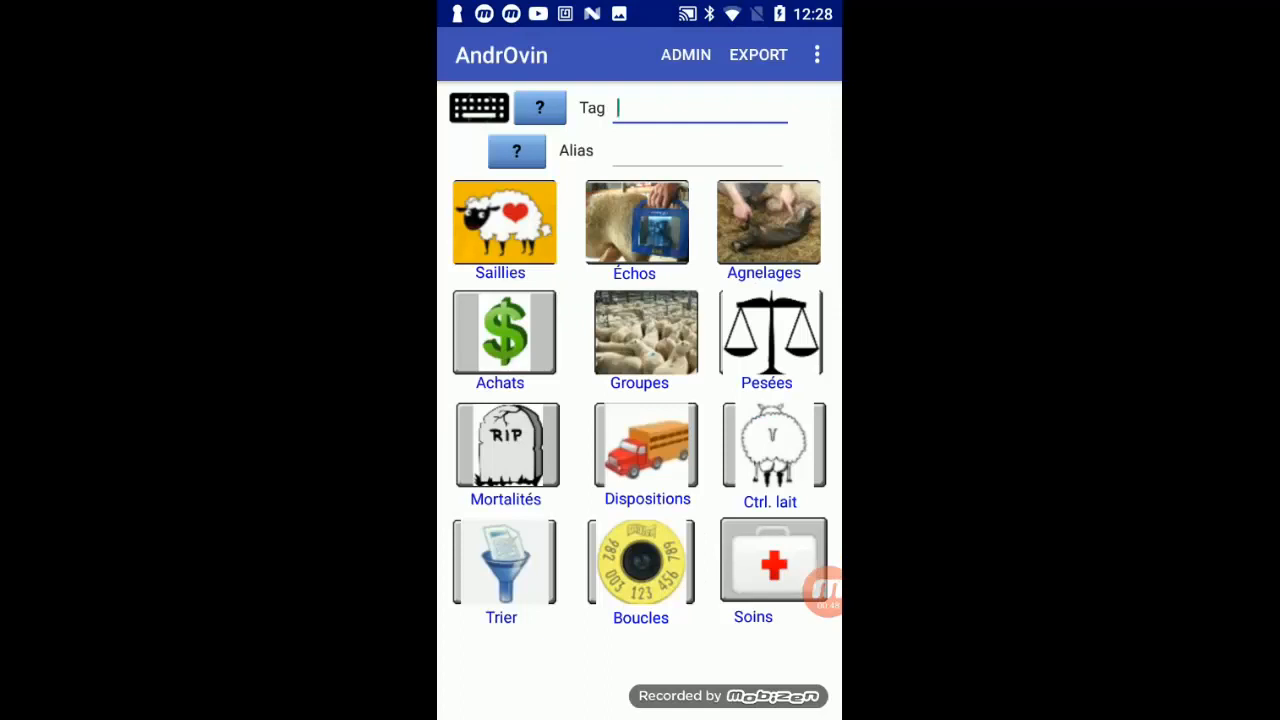
Open the list of ongoing care from the administration area and show the additional follow-up details for the treated animal.
{"action": "left_click", "coordinate": [686, 55]}
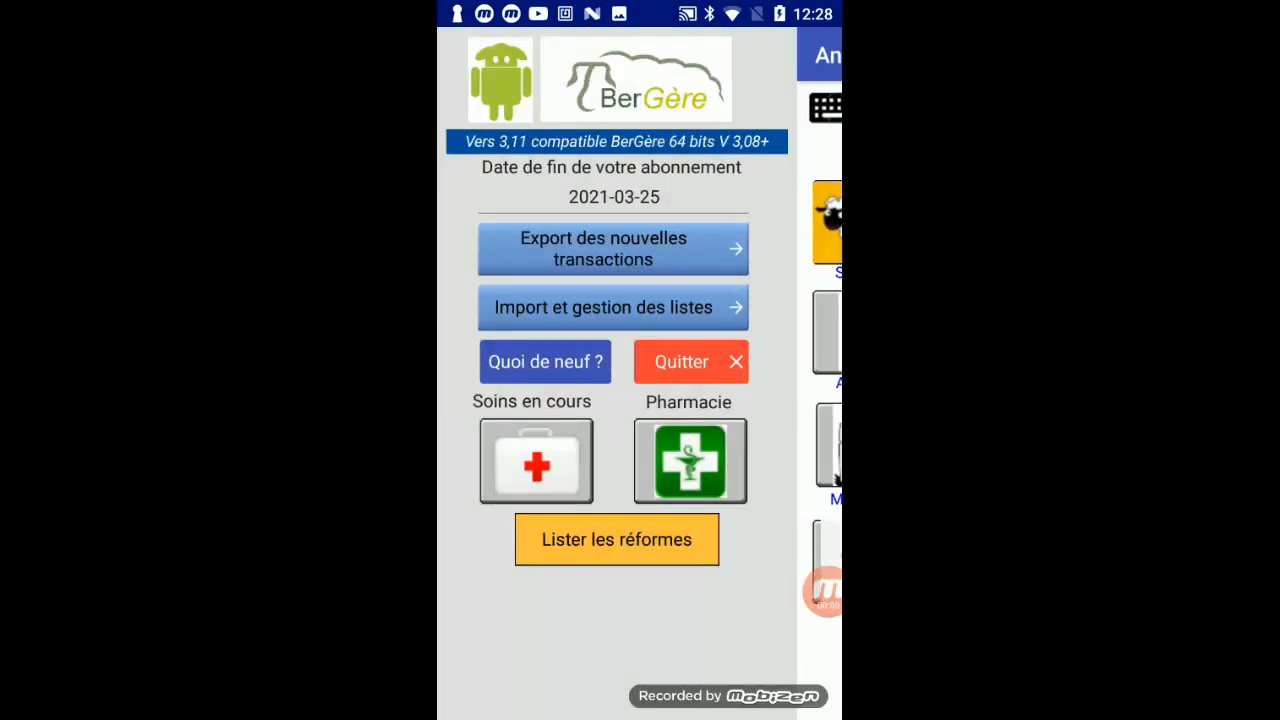
{"action": "left_click", "coordinate": [536, 461]}
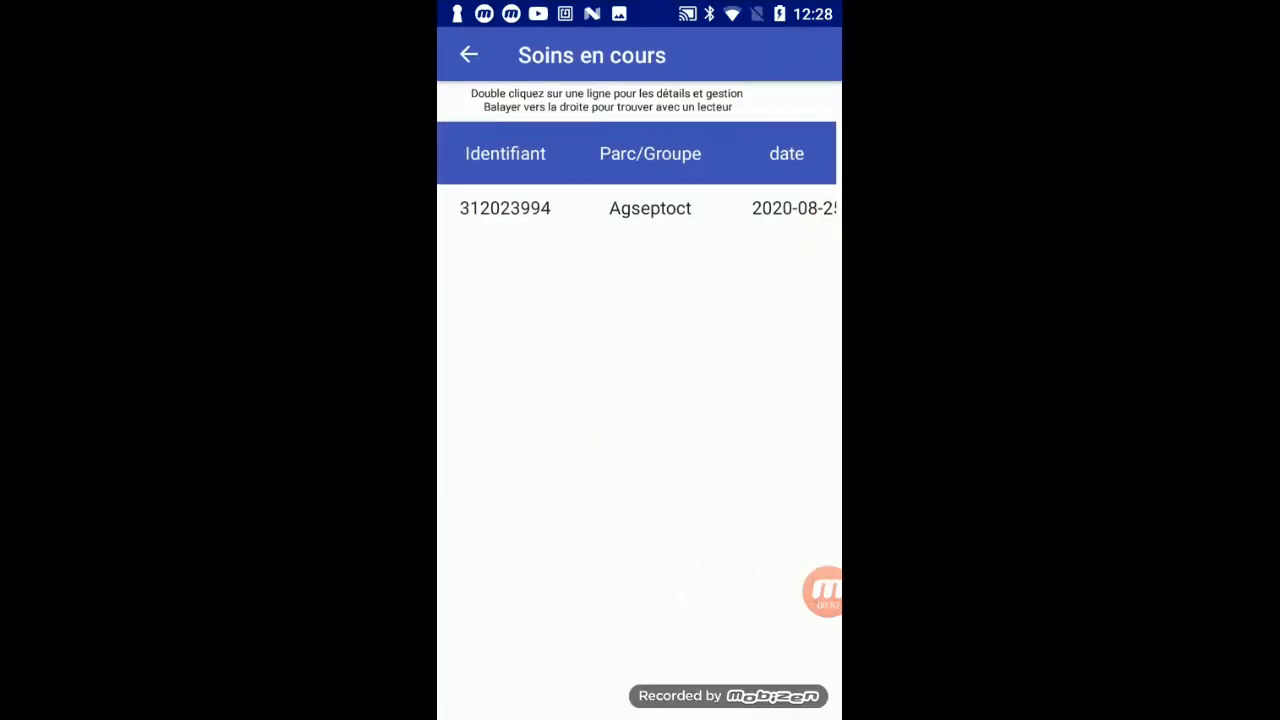
{"action": "double_click", "coordinate": [637, 208]}
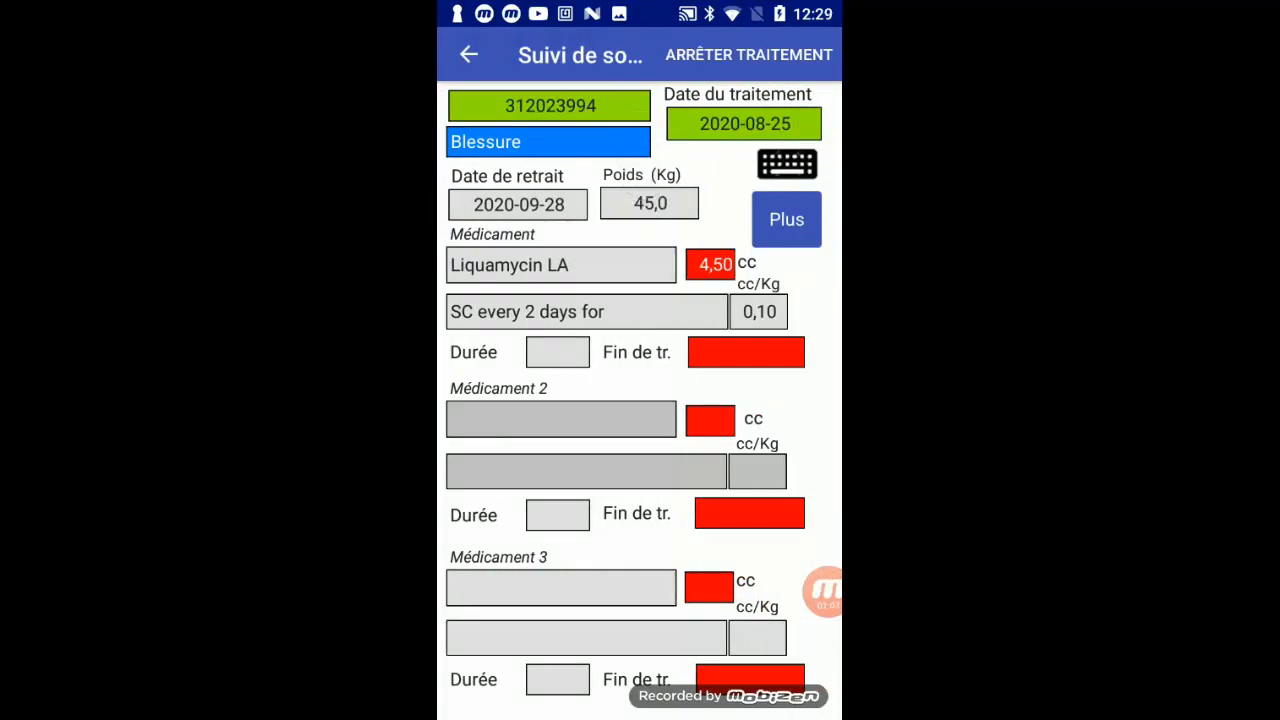
{"action": "left_click", "coordinate": [786, 219]}
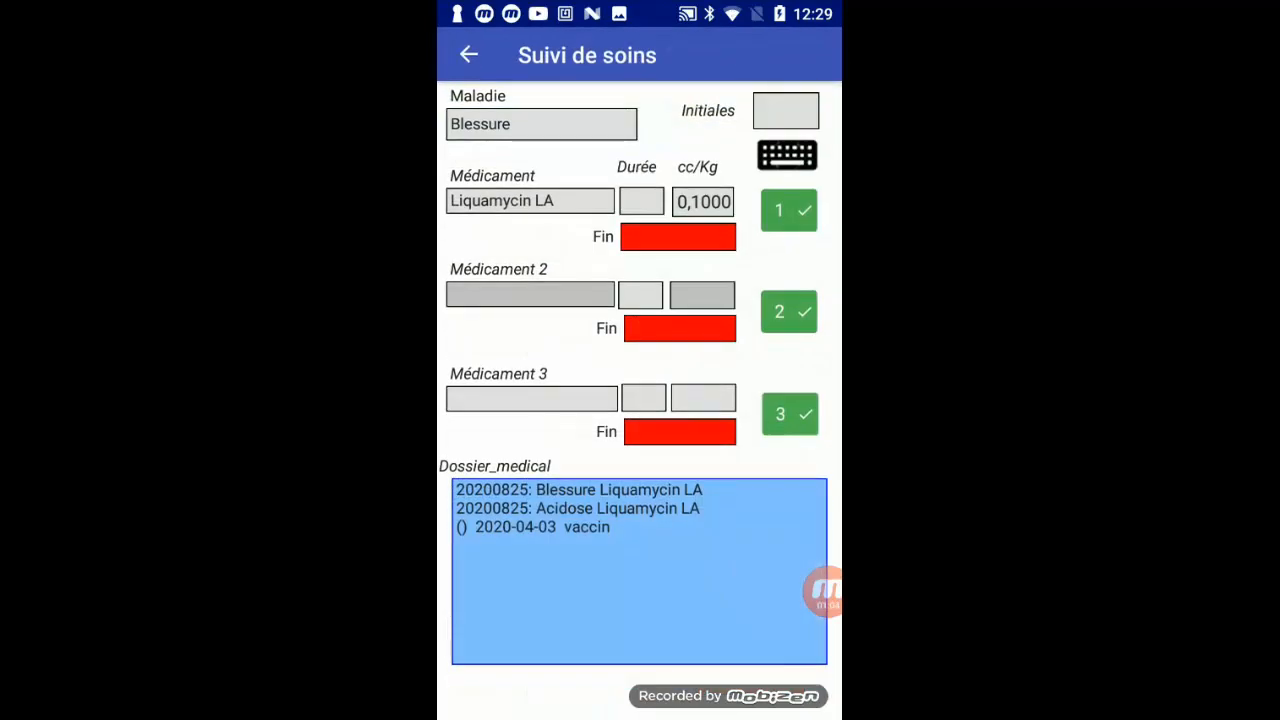
Enter the caregiver's initials and record the administration of the first medication, Liquamycin LA, in the medical file.
{"action": "left_click", "coordinate": [786, 111]}
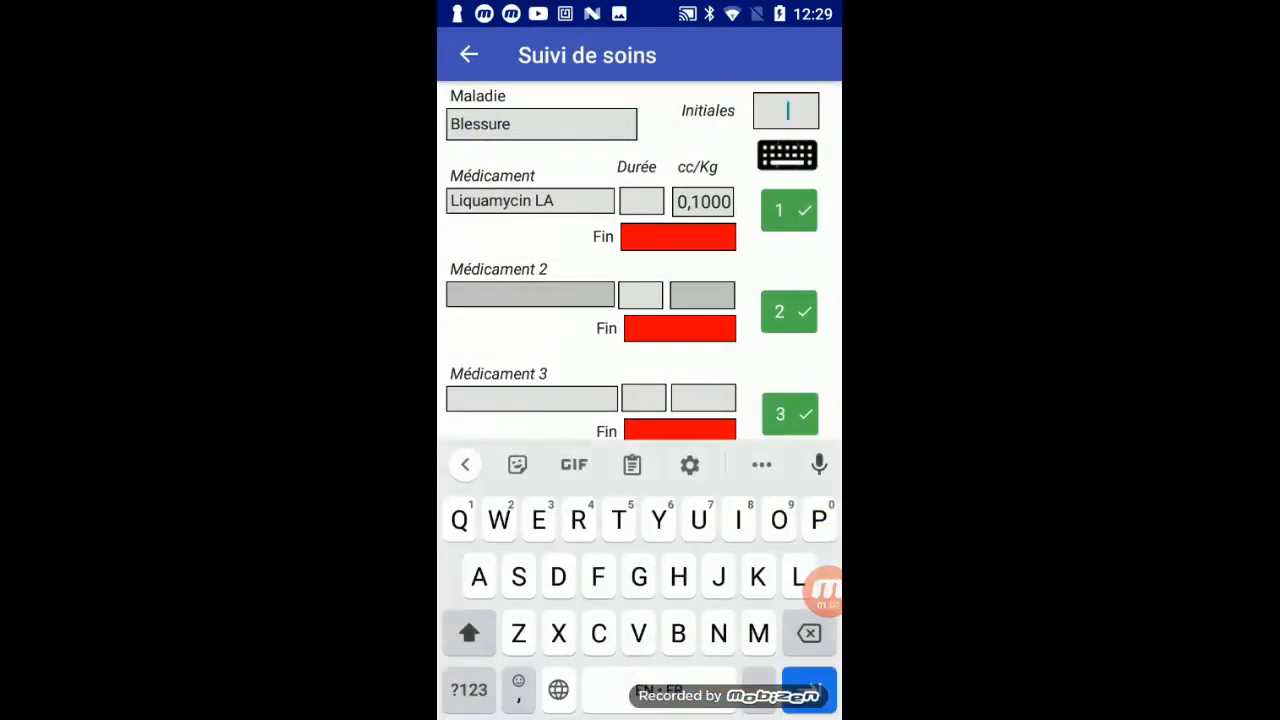
{"action": "type", "text": "JJK"}
{"action": "key", "text": "Return"}
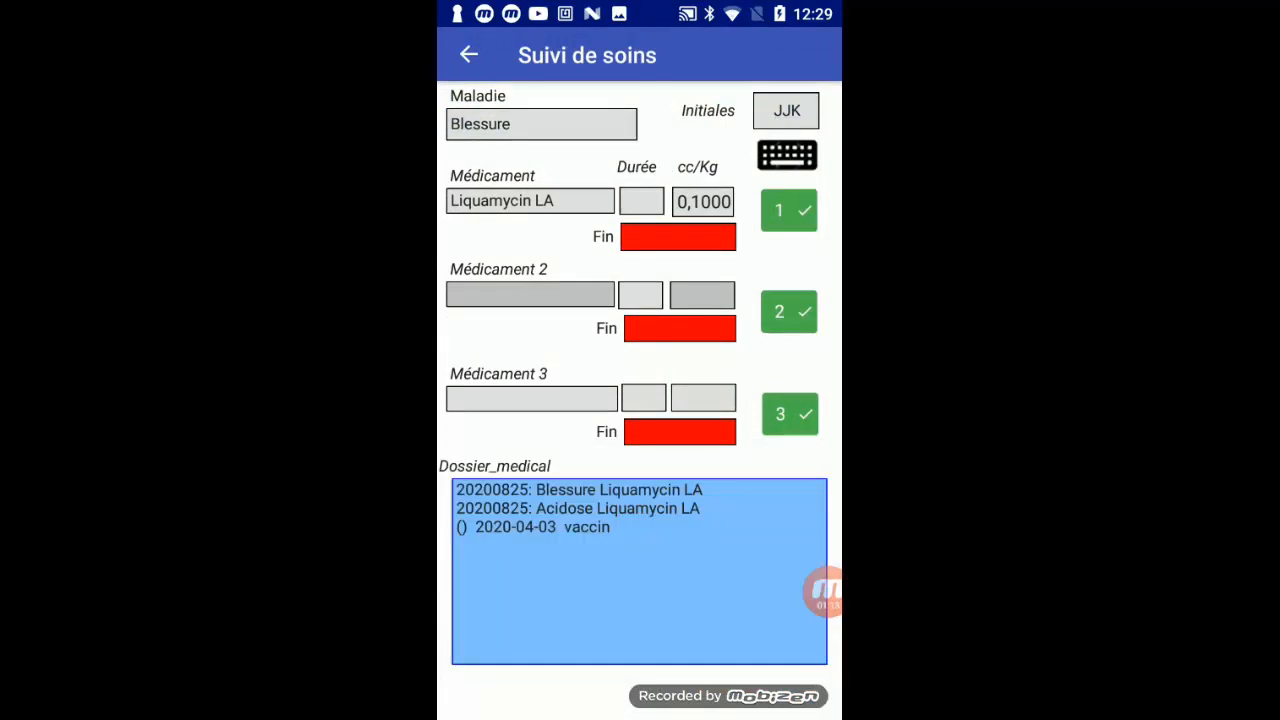
{"action": "left_click", "coordinate": [789, 210]}
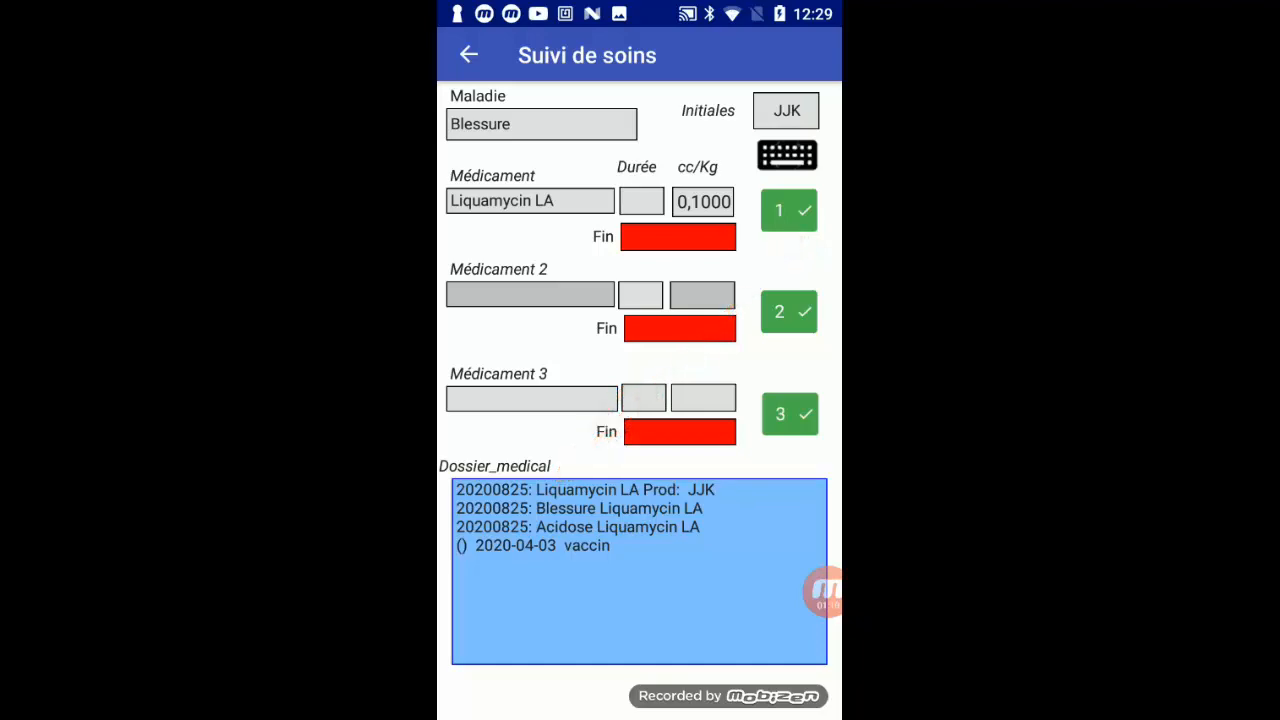
Go back to the main care follow-up and stop the animal's Blessure treatment.
{"action": "left_click", "coordinate": [469, 55]}
{"action": "left_click", "coordinate": [749, 54]}
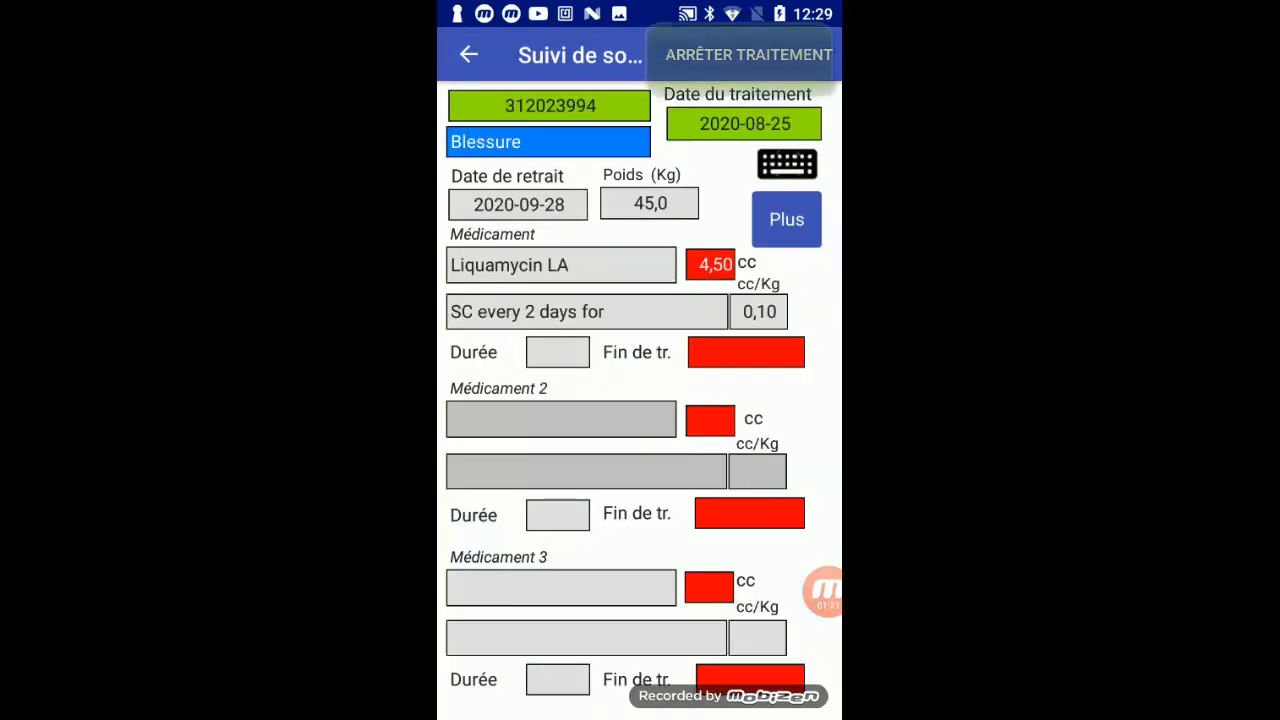